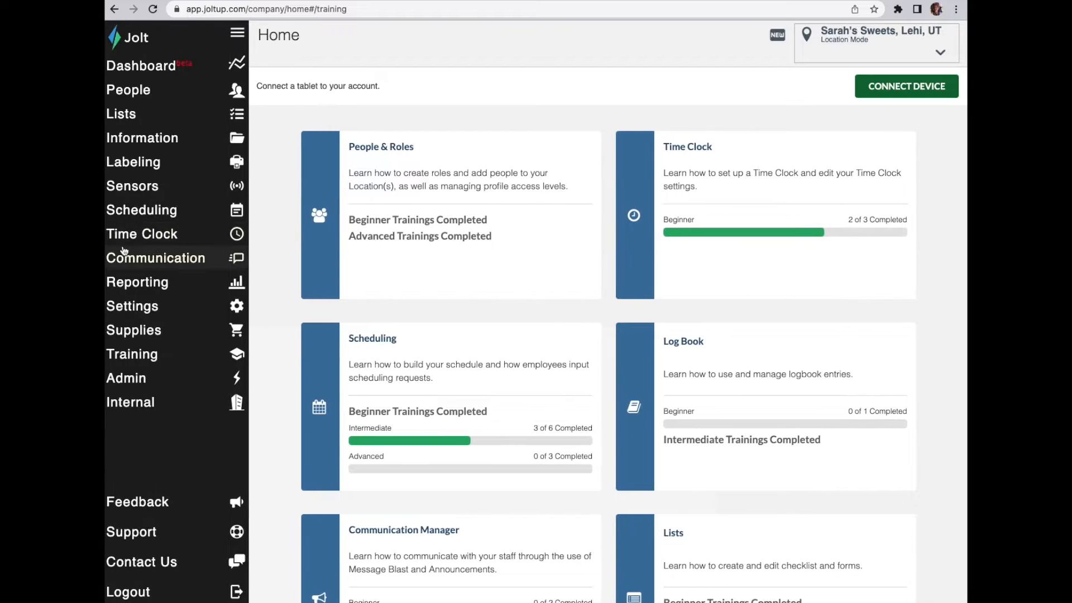
# Open the Schedule Builder and add the Assistant Manager, Location Manager, Kitchen Lead, Kitchen Cook and Employee roles to scheduling
pyautogui.click(156, 215)
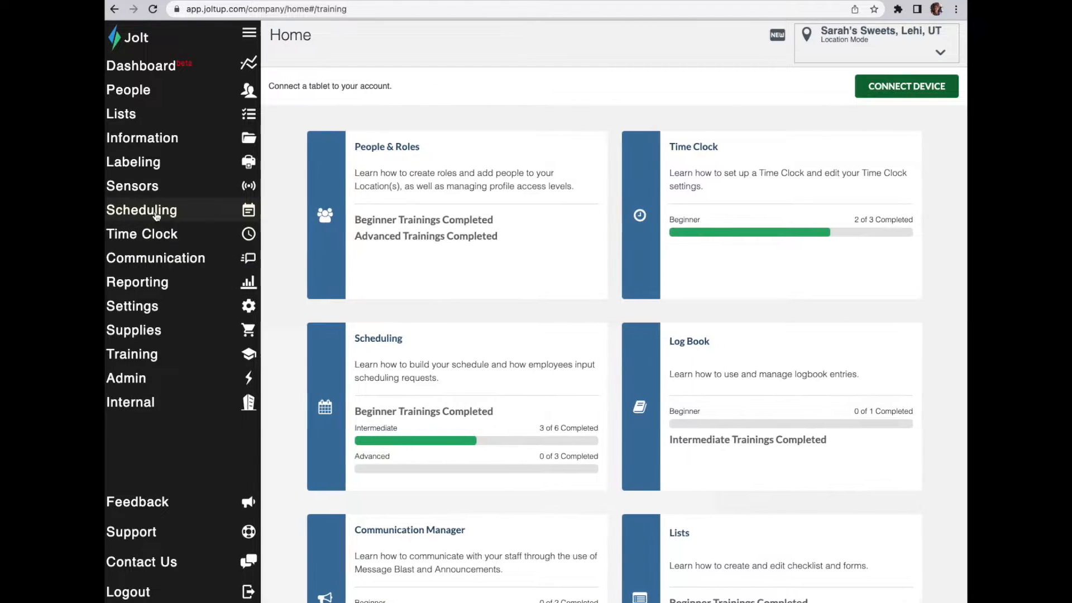
pyautogui.click(192, 106)
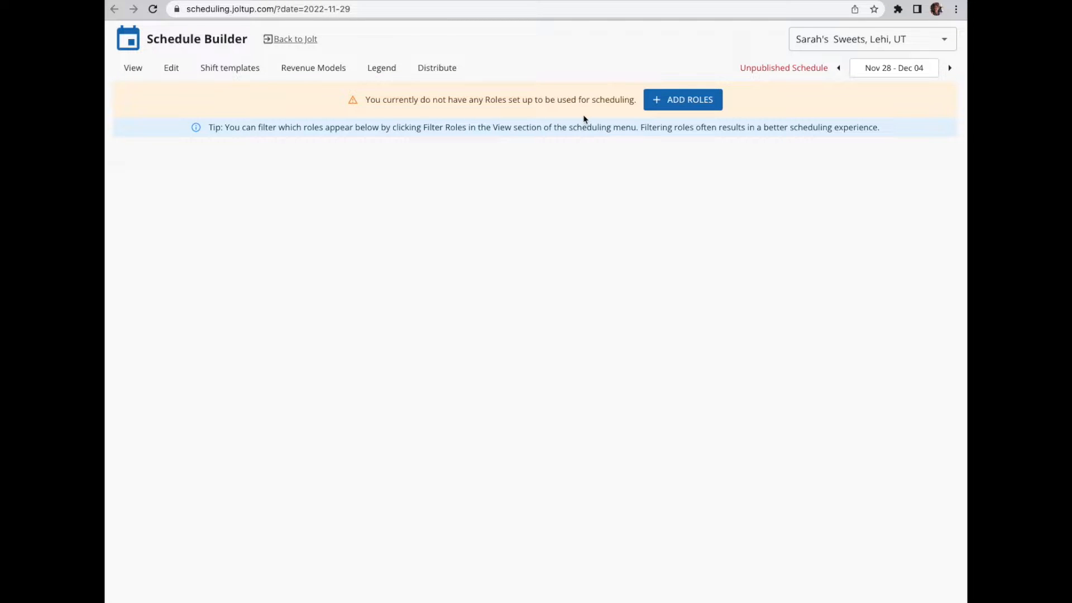
pyautogui.click(680, 104)
pyautogui.click(446, 327)
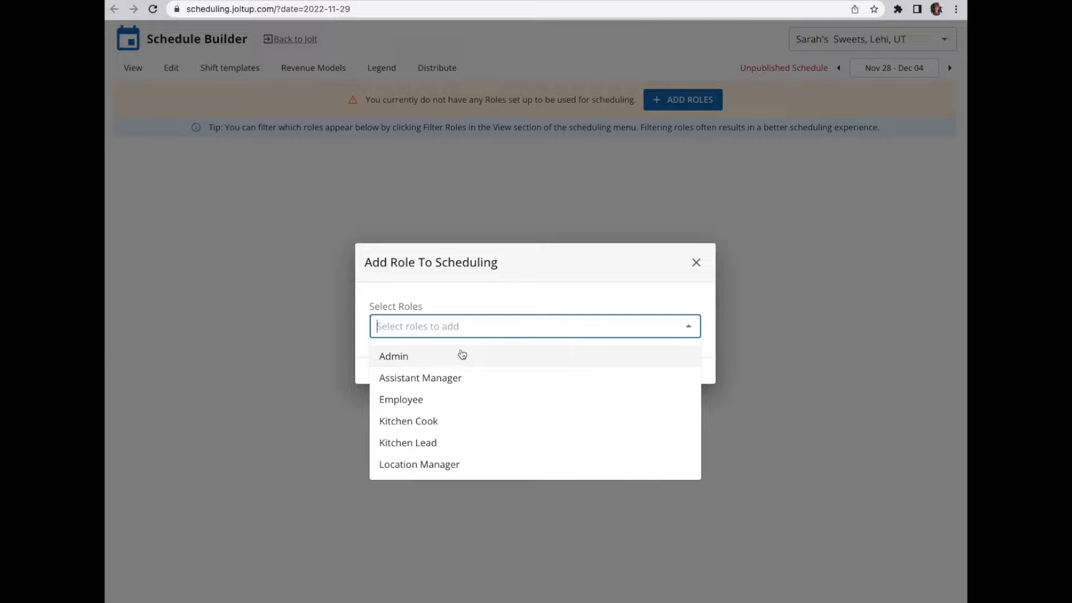
pyautogui.click(463, 378)
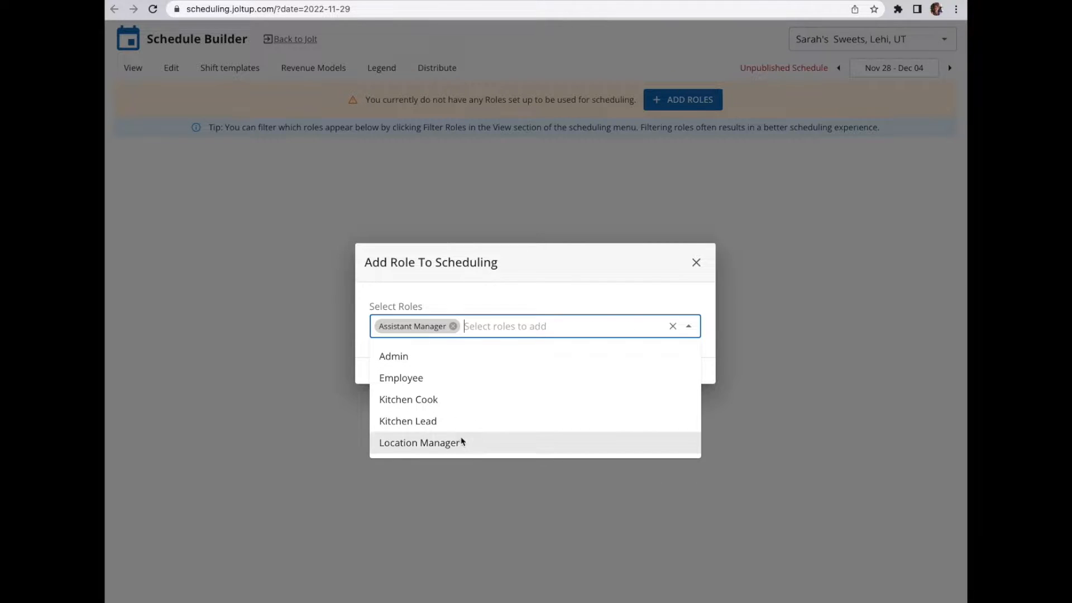
pyautogui.click(462, 442)
pyautogui.click(453, 419)
pyautogui.click(450, 400)
pyautogui.click(451, 386)
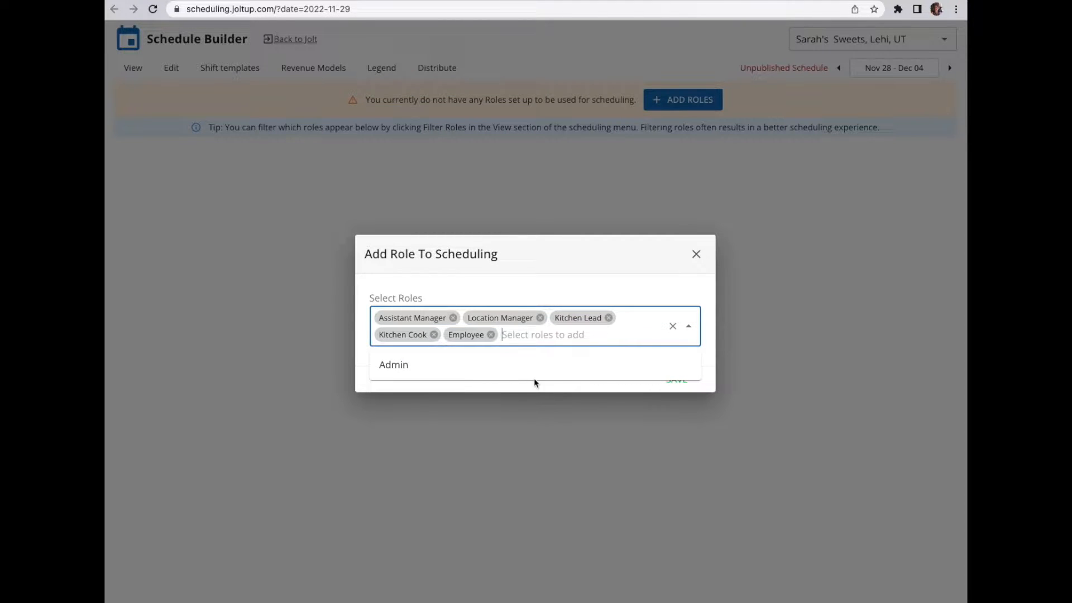
pyautogui.click(621, 390)
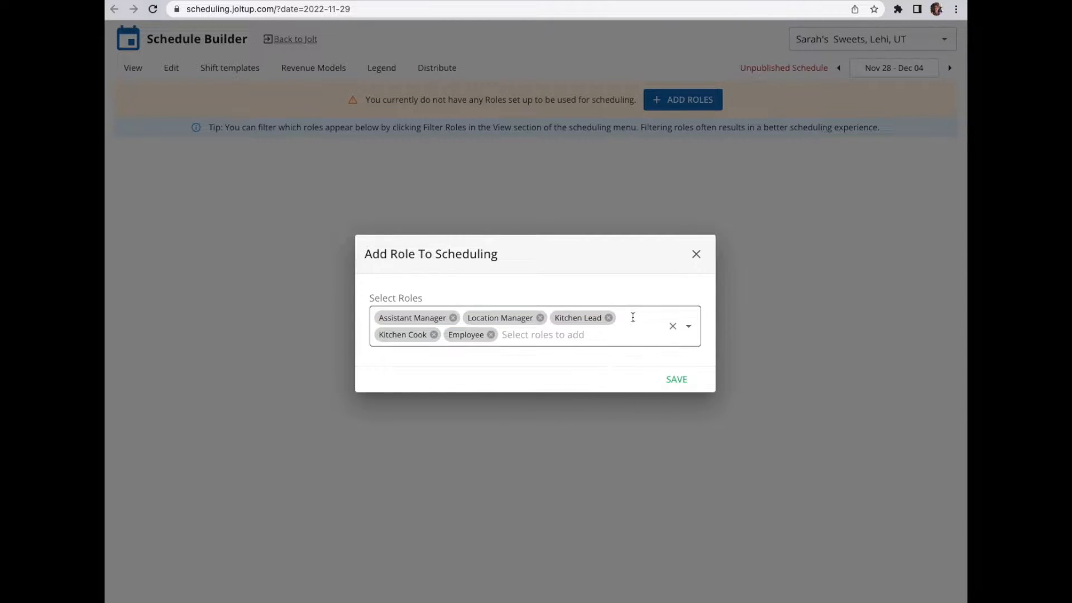
pyautogui.click(666, 380)
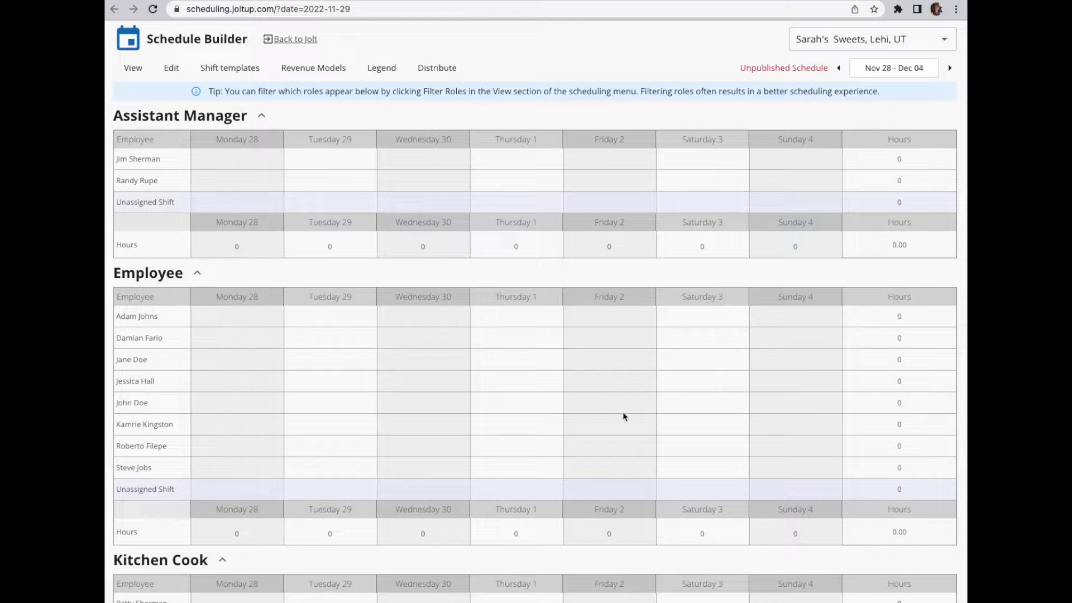
# Review the weekly schedule of every role, view the Monday 28 and Tuesday 29 day schedules, and return to the week view
pyautogui.scroll(-6, 589, 418)
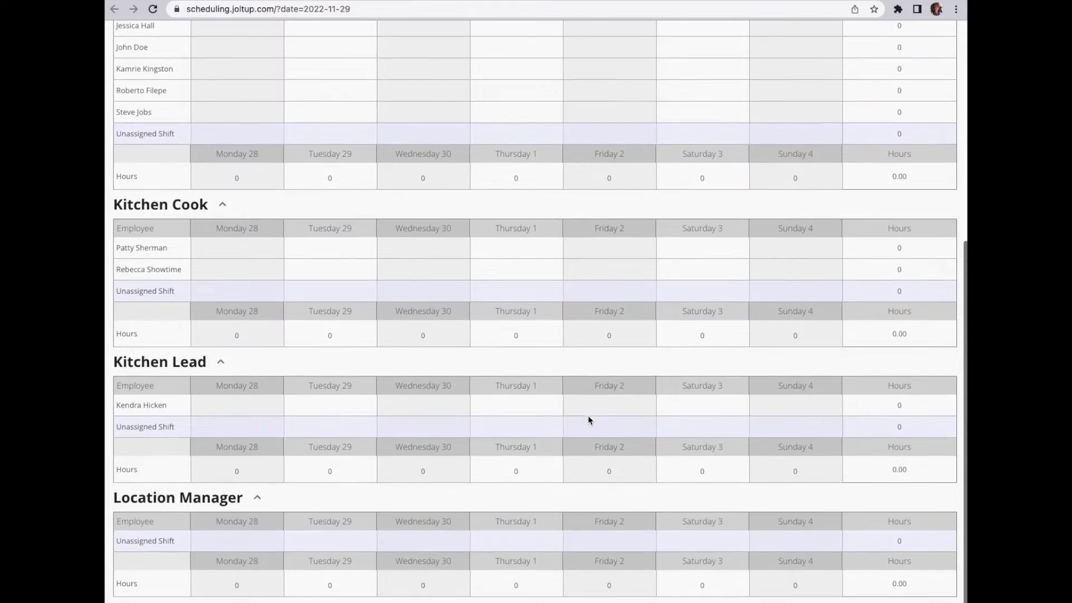
pyautogui.scroll(6, 589, 419)
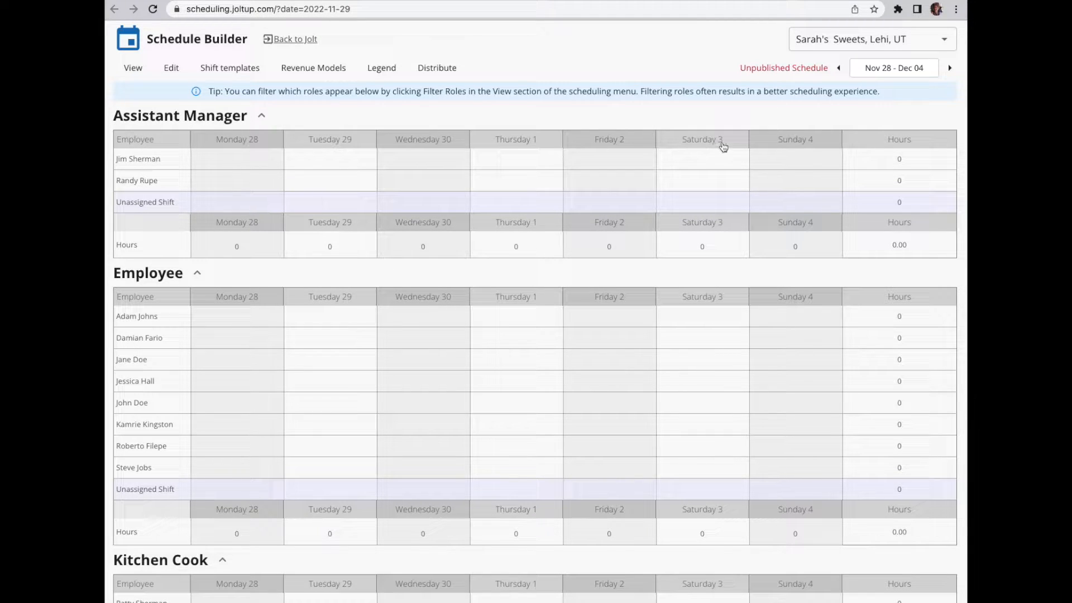
pyautogui.click(242, 144)
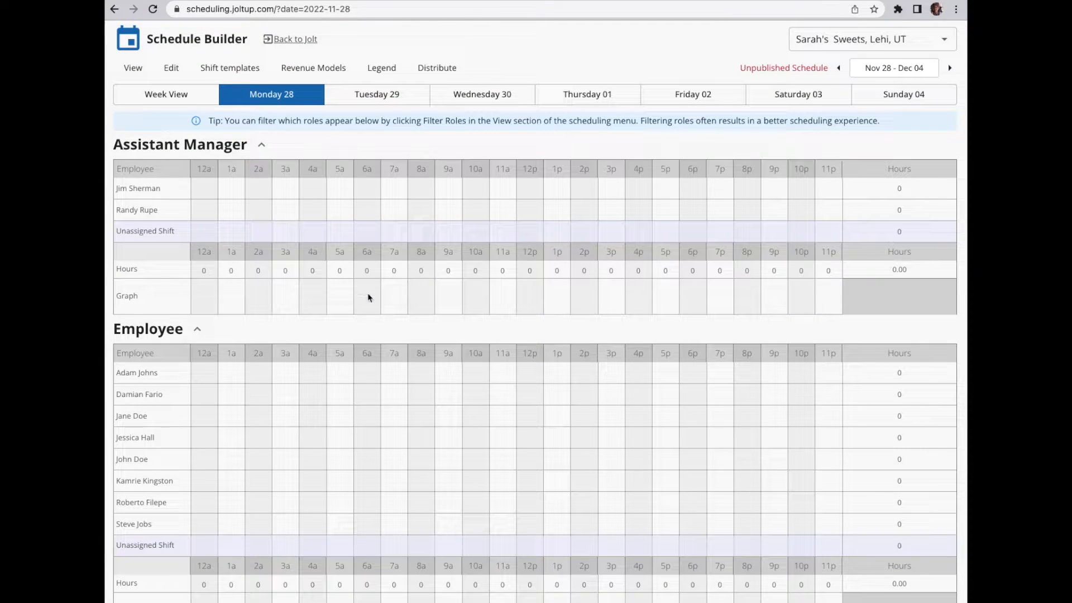
pyautogui.click(390, 100)
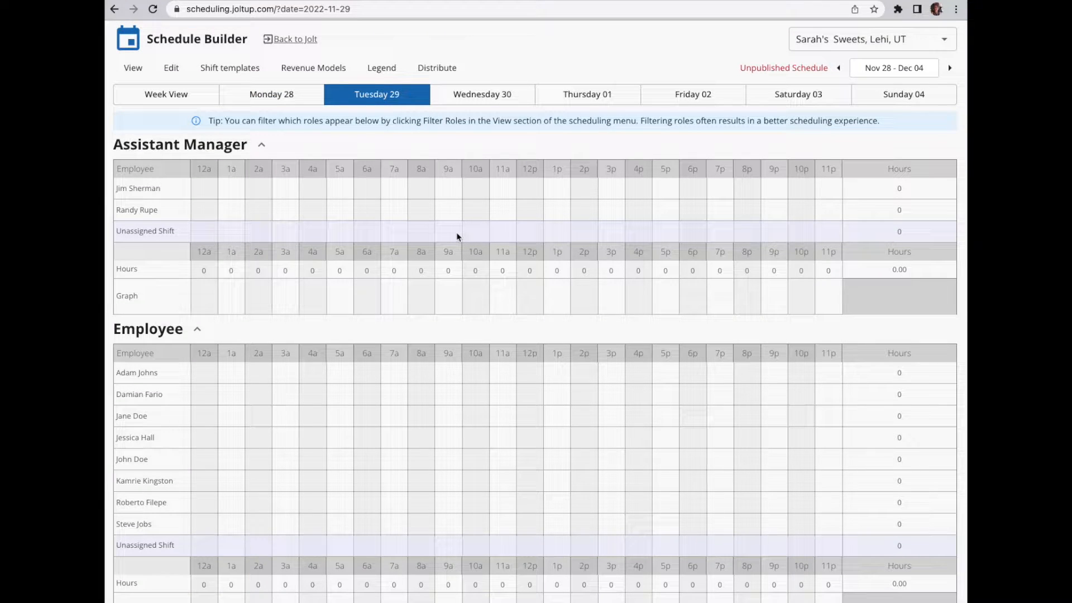
pyautogui.click(162, 96)
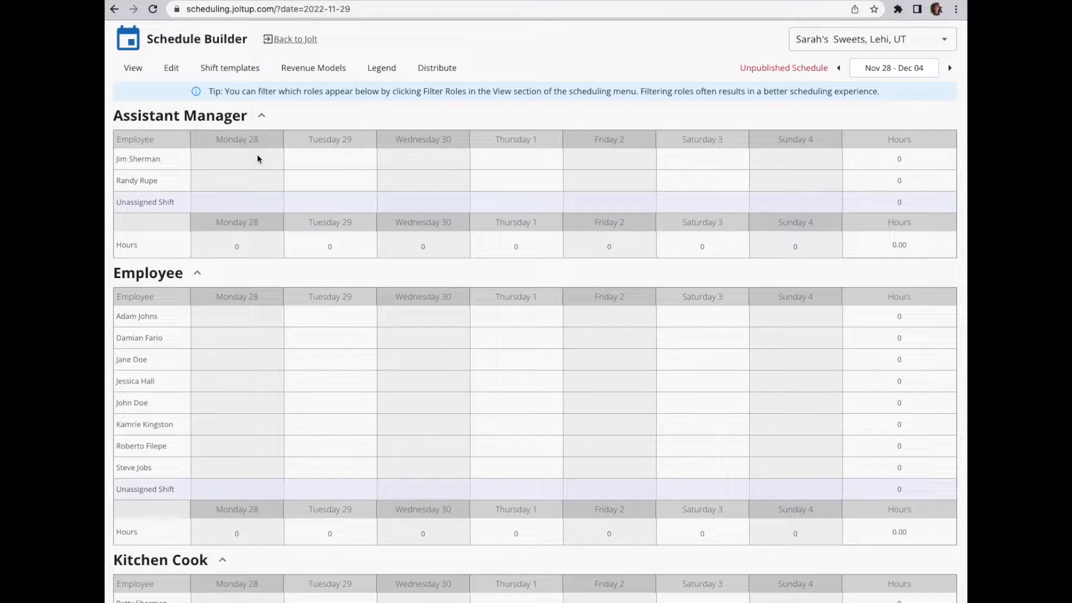
# Group the weekly schedule by Role, and switch the grouping back to Role Then Person
pyautogui.click(135, 73)
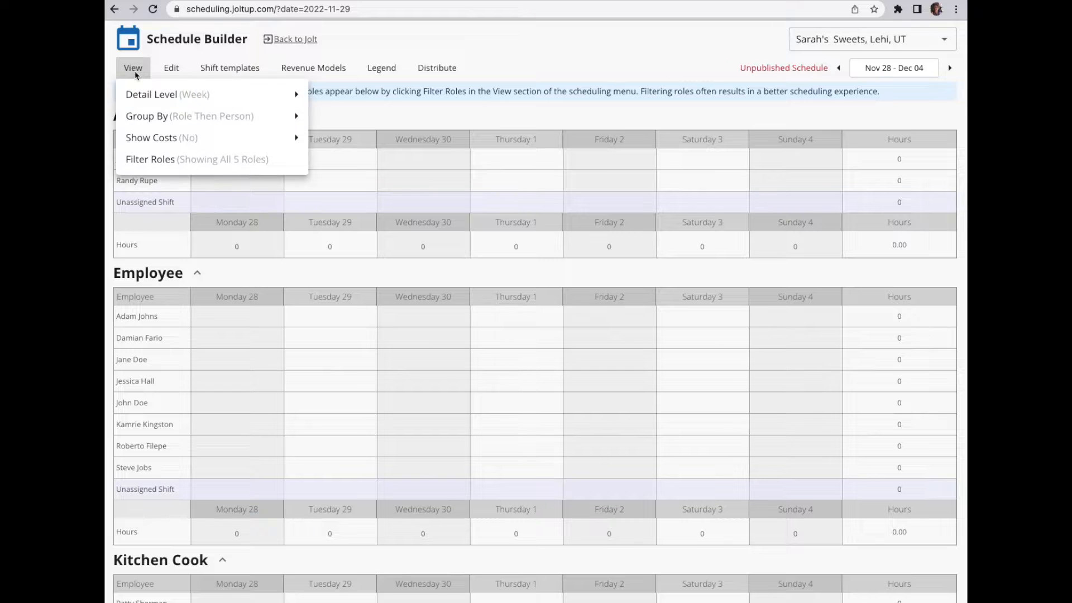
pyautogui.moveTo(147, 117)
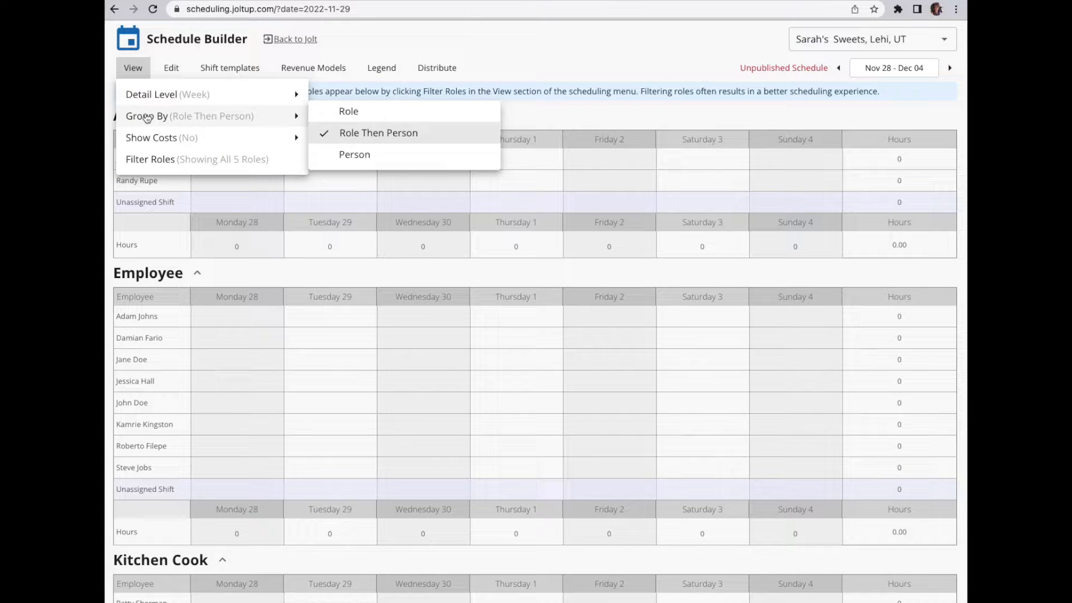
pyautogui.click(344, 112)
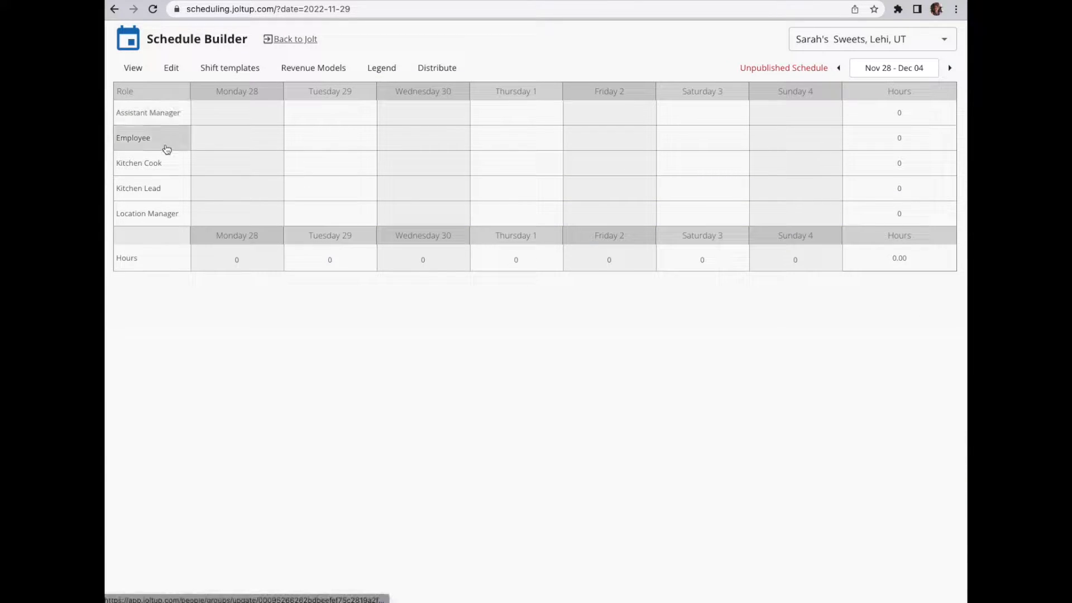
pyautogui.click(134, 69)
pyautogui.moveTo(159, 120)
pyautogui.click(412, 133)
pyautogui.scroll(-6, 425, 316)
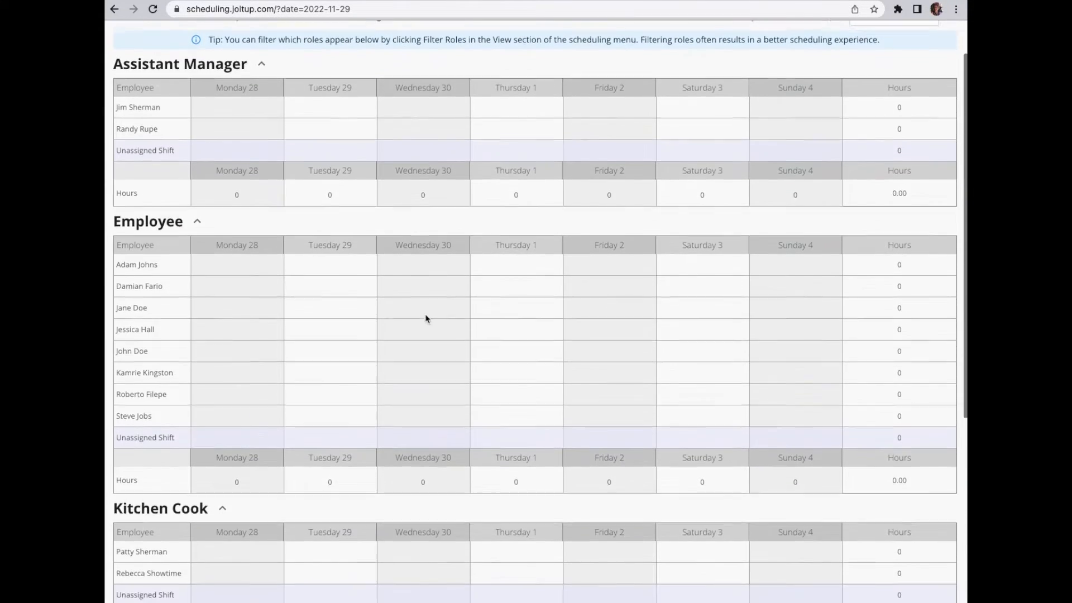
pyautogui.scroll(6, 426, 320)
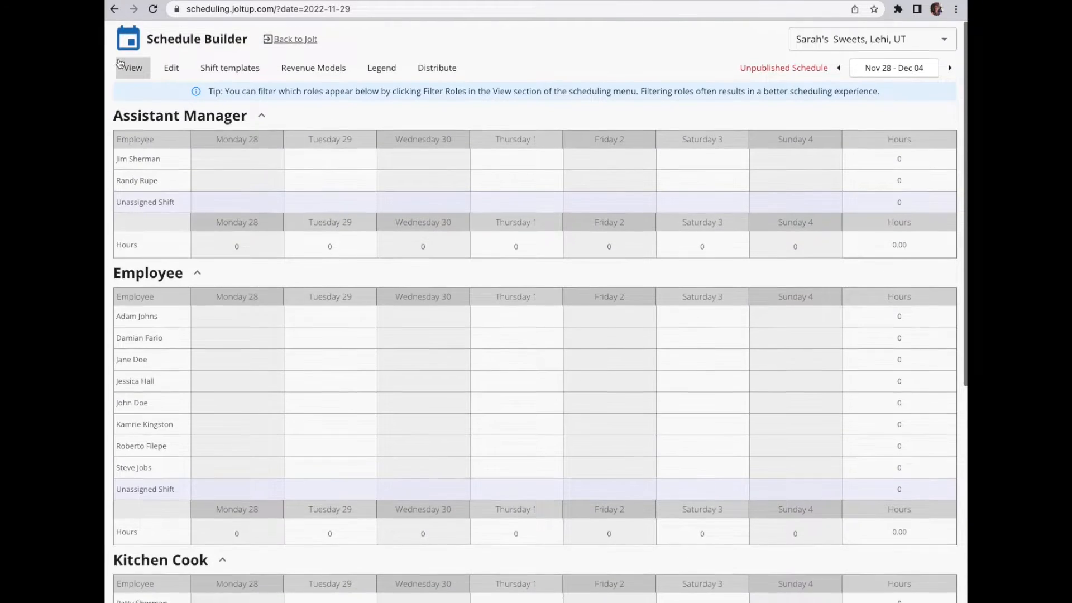
# Group the weekly schedule by Person, and restore the Role Then Person grouping
pyautogui.click(133, 67)
pyautogui.moveTo(179, 127)
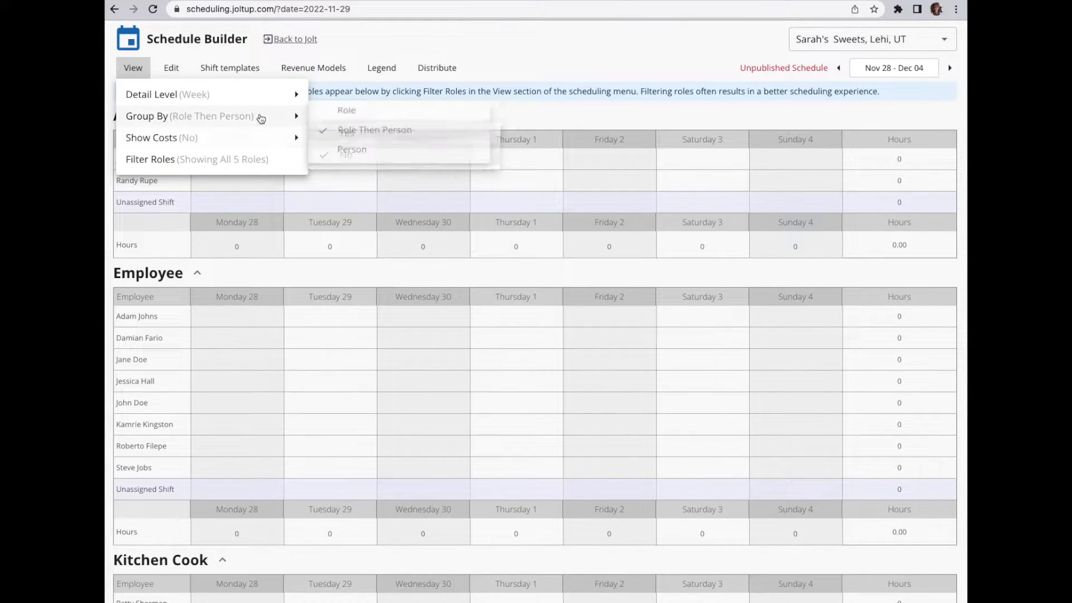
pyautogui.click(342, 154)
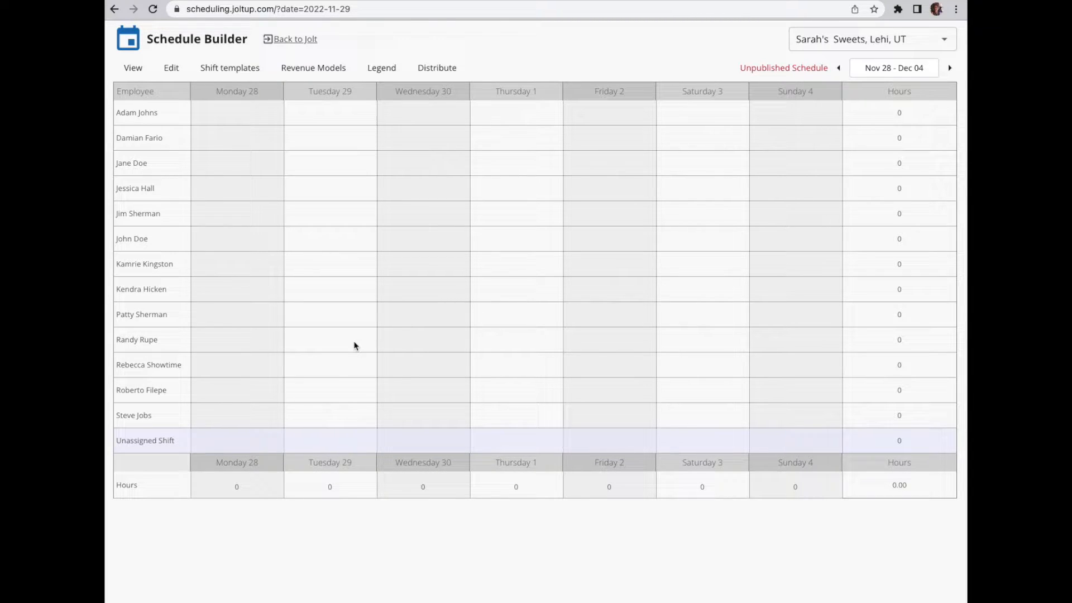
pyautogui.click(134, 69)
pyautogui.moveTo(168, 127)
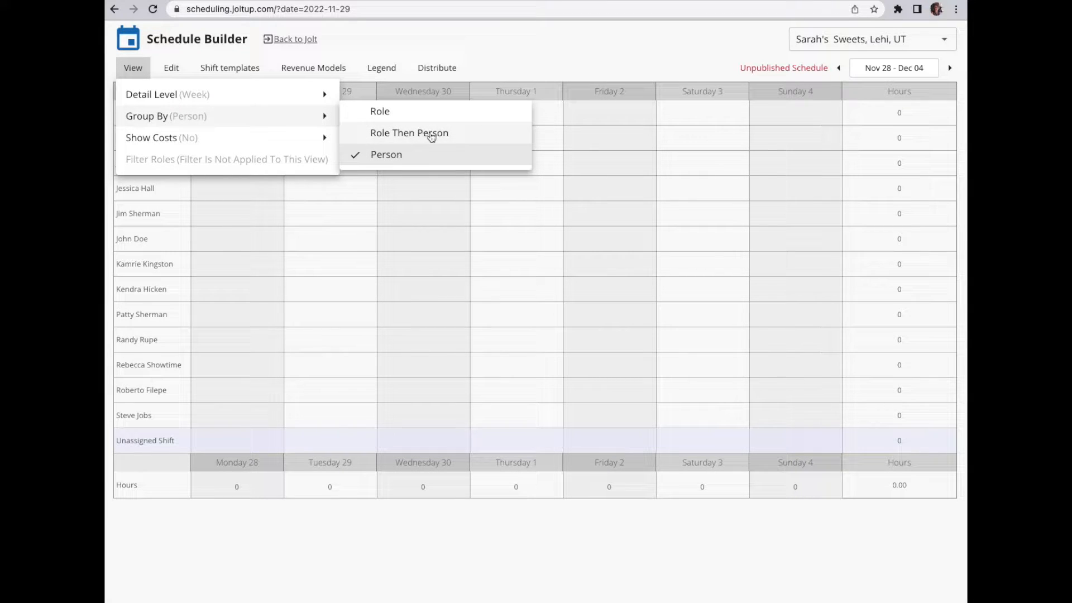
pyautogui.click(431, 135)
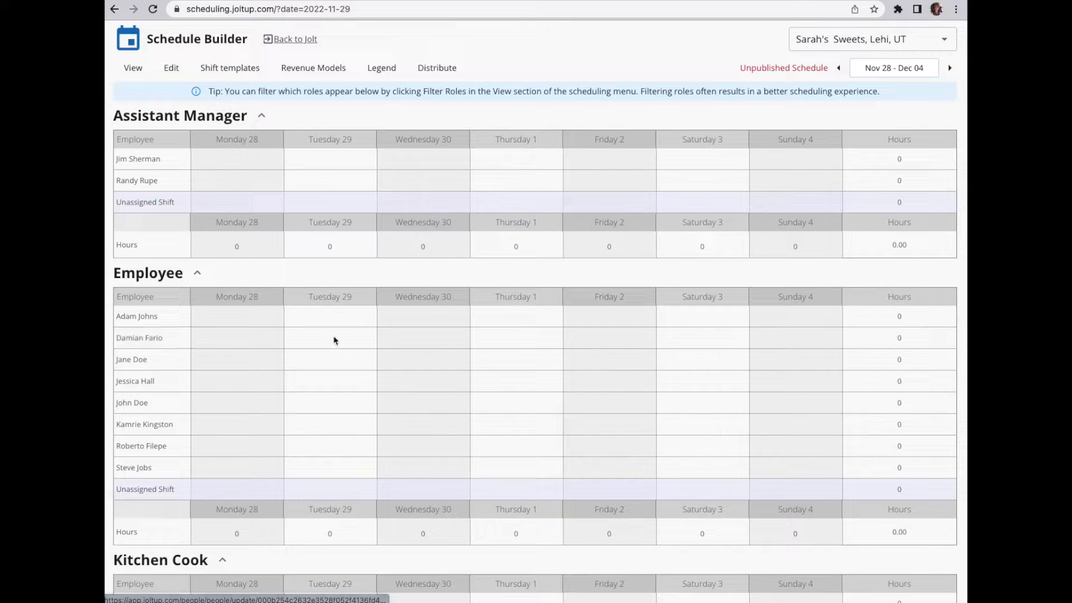
# Create an 8:00 AM to 2:00 PM shift on Wednesday 30 for the second person listed under the Employee role
pyautogui.click(430, 341)
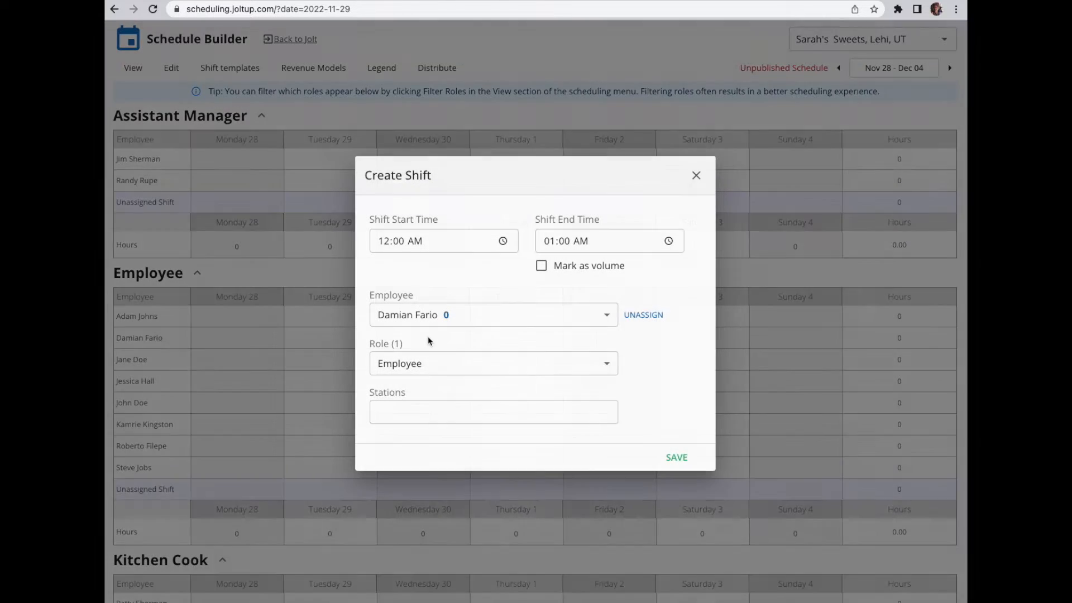
pyautogui.click(383, 246)
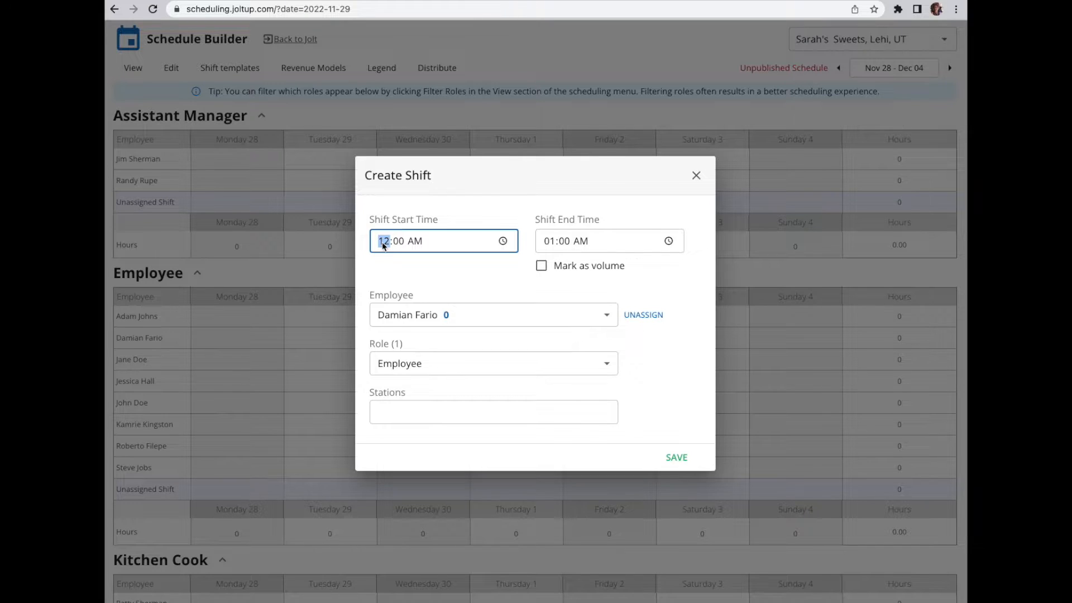
pyautogui.write('8')
pyautogui.click(552, 246)
pyautogui.write('200p')
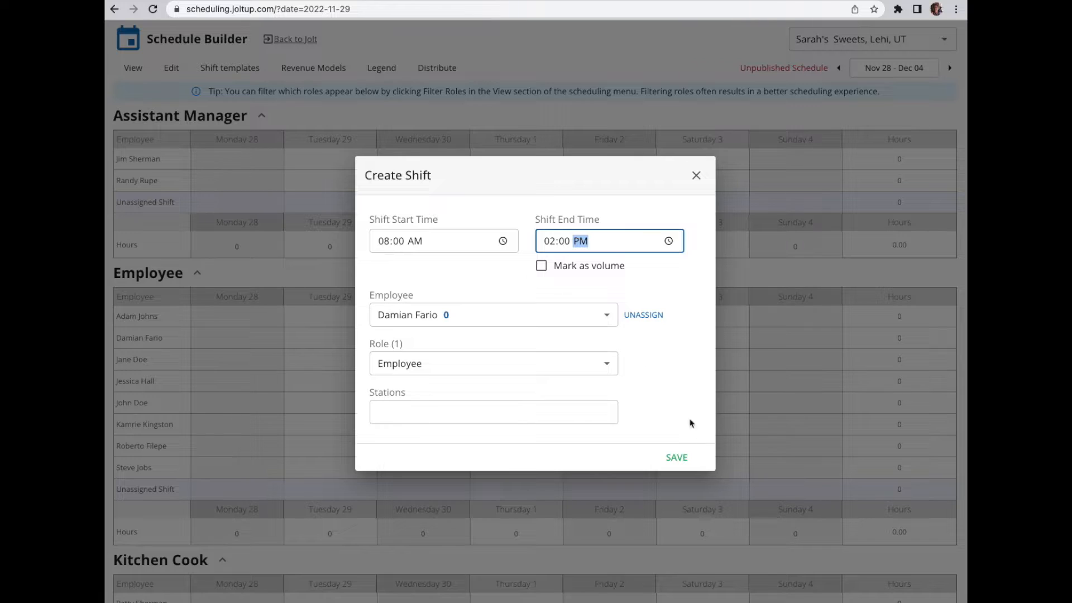
pyautogui.click(681, 456)
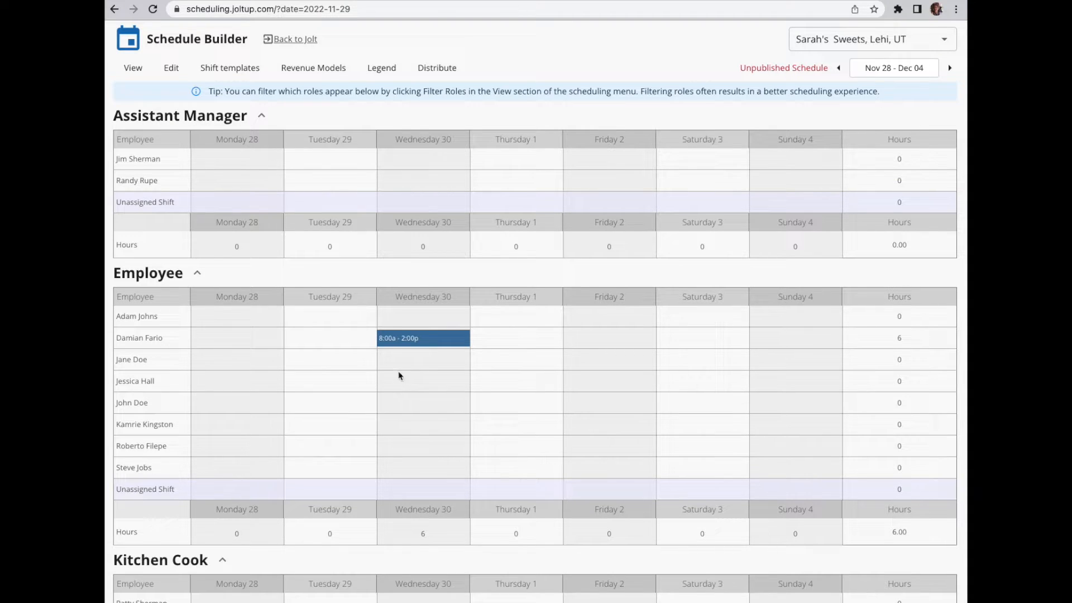
# Duplicate the Wednesday 30 shift and move the copy to Thursday 1 for the fourth person listed under Employee
pyautogui.rightClick(420, 339)
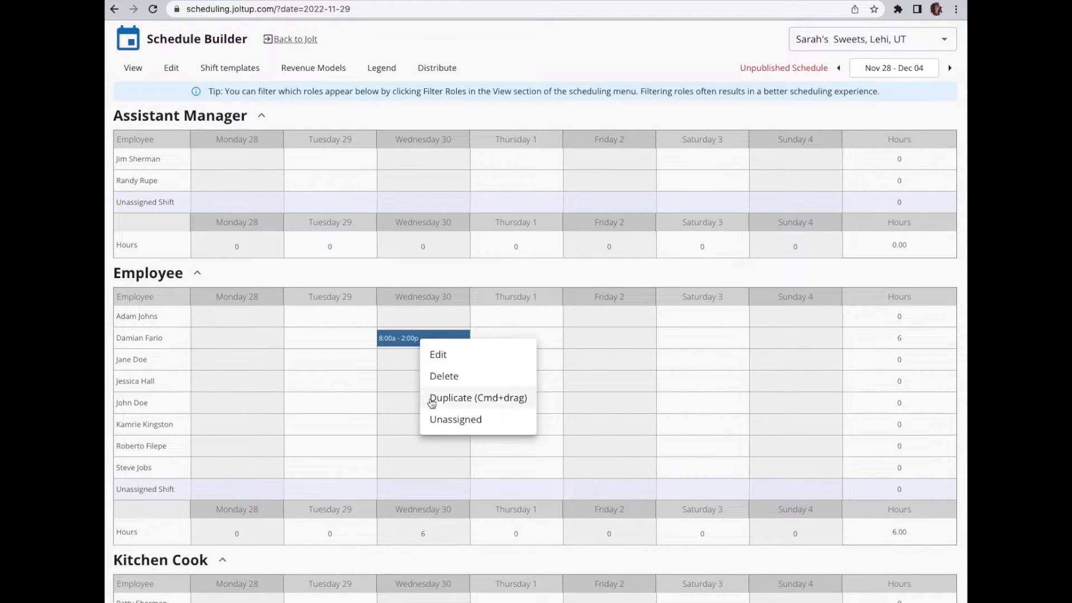
pyautogui.click(463, 399)
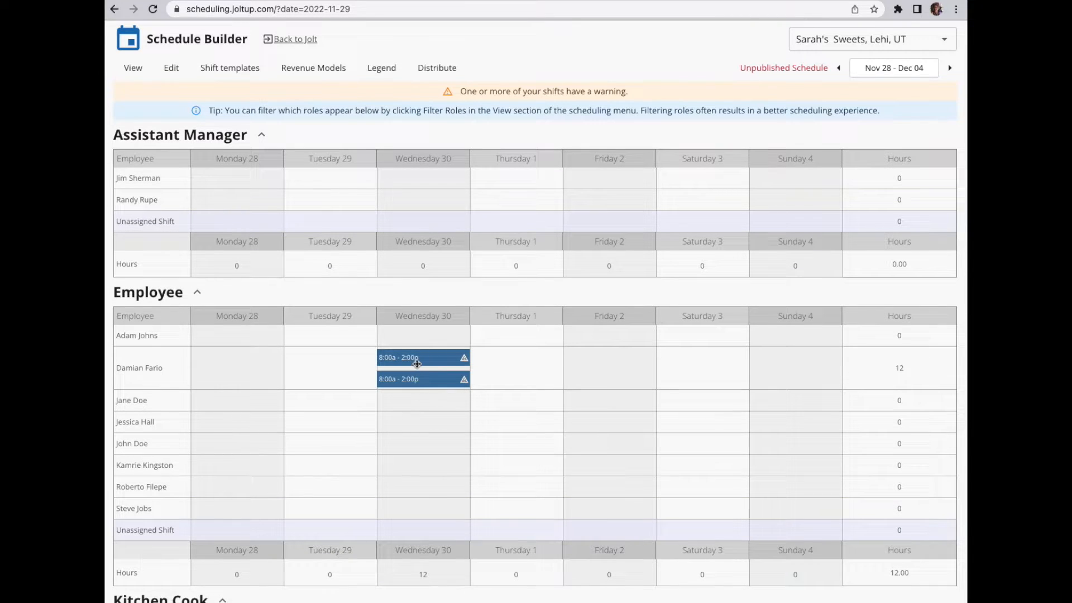
pyautogui.moveTo(408, 382); pyautogui.dragTo(535, 384)
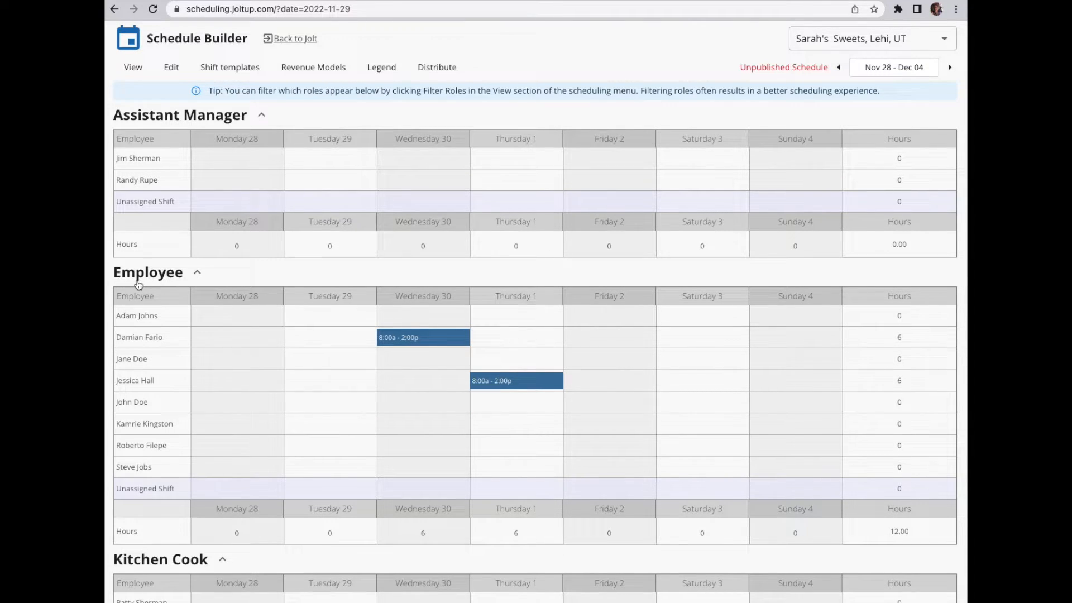
# Copy the Thursday 1 shift to Saturday 3 for the second person listed under Employee
pyautogui.rightClick(525, 385)
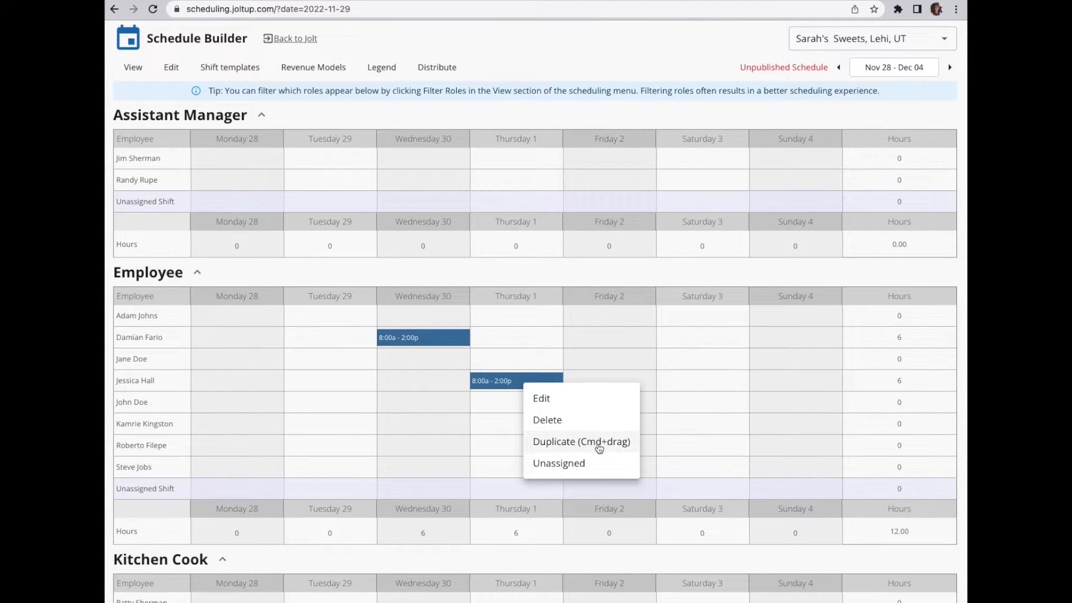
pyautogui.click(493, 386)
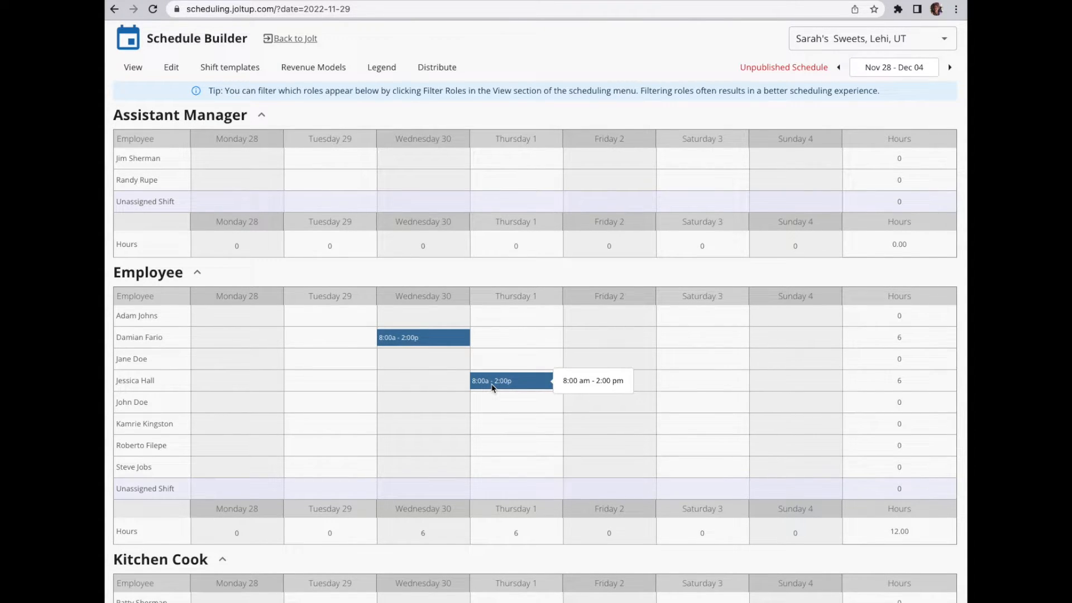
pyautogui.moveTo(494, 388); pyautogui.dragTo(669, 354)
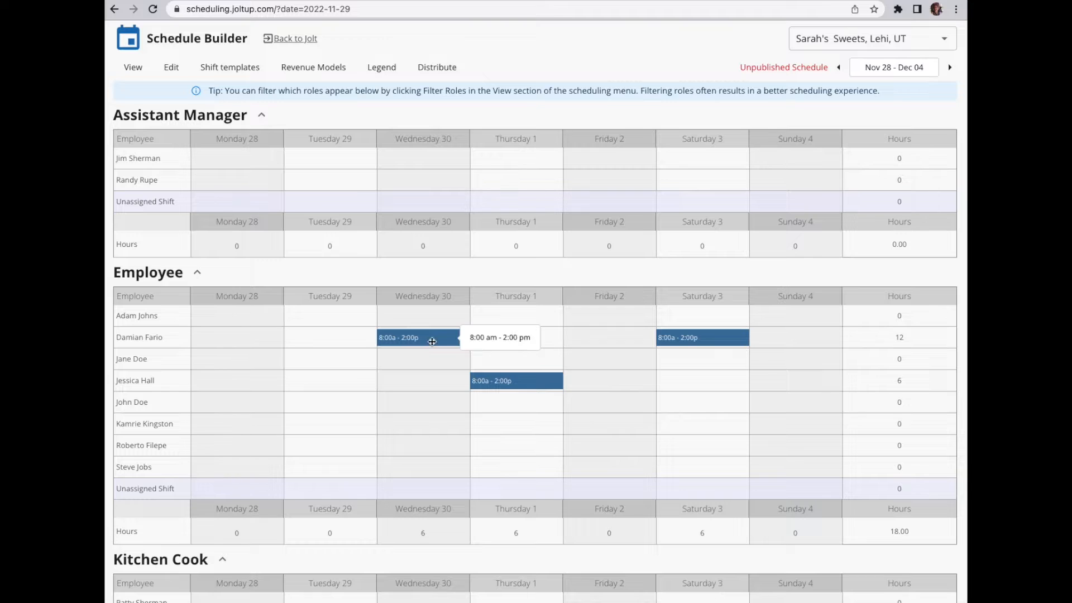
# In the Thursday 1 day view, create a 10:00a–4:00p shift for the first assistant manager and copy it to the second, adjusted to 1:00p–8:00p
pyautogui.click(529, 298)
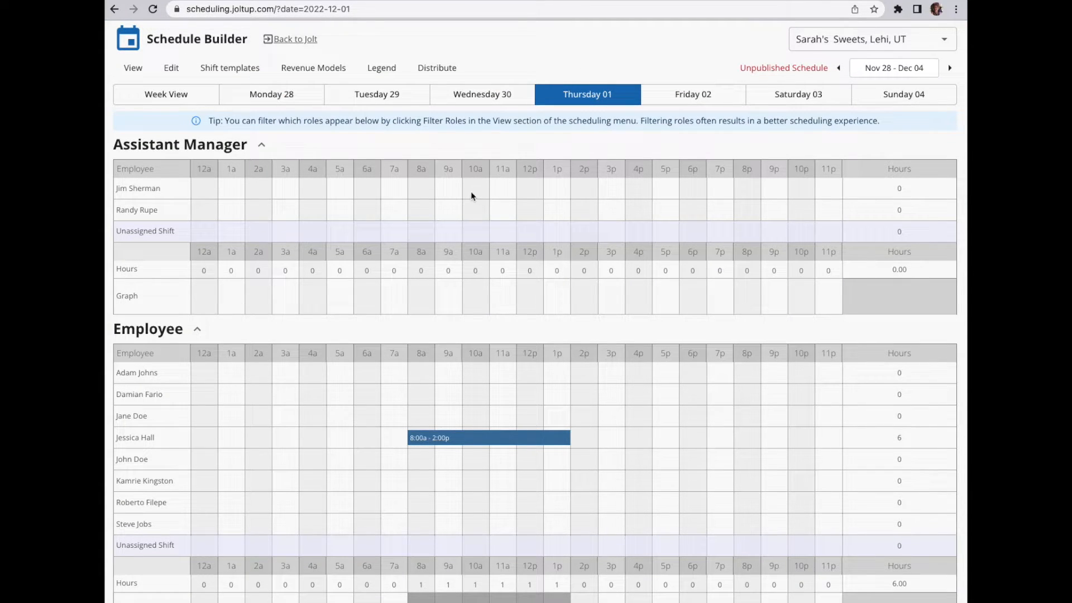
pyautogui.moveTo(470, 194); pyautogui.dragTo(630, 186)
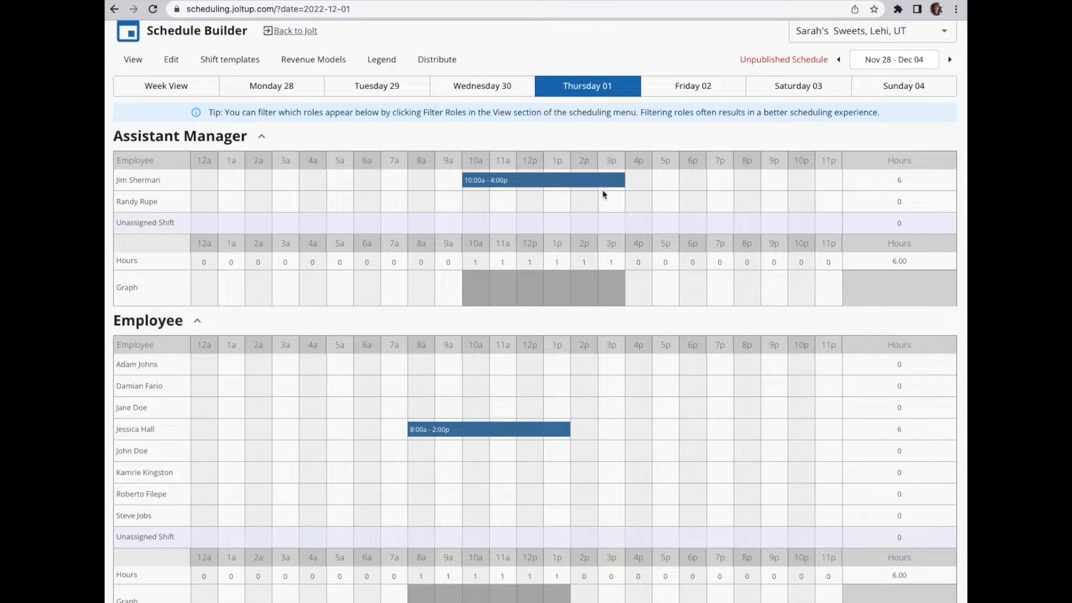
pyautogui.moveTo(601, 183); pyautogui.dragTo(707, 202)
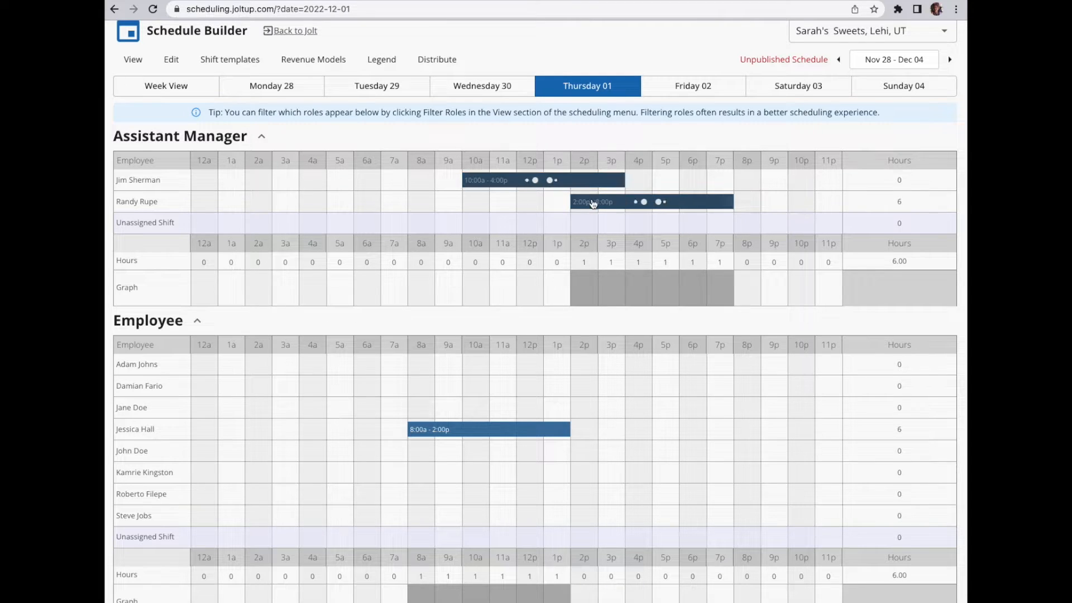
pyautogui.moveTo(570, 201); pyautogui.dragTo(544, 202)
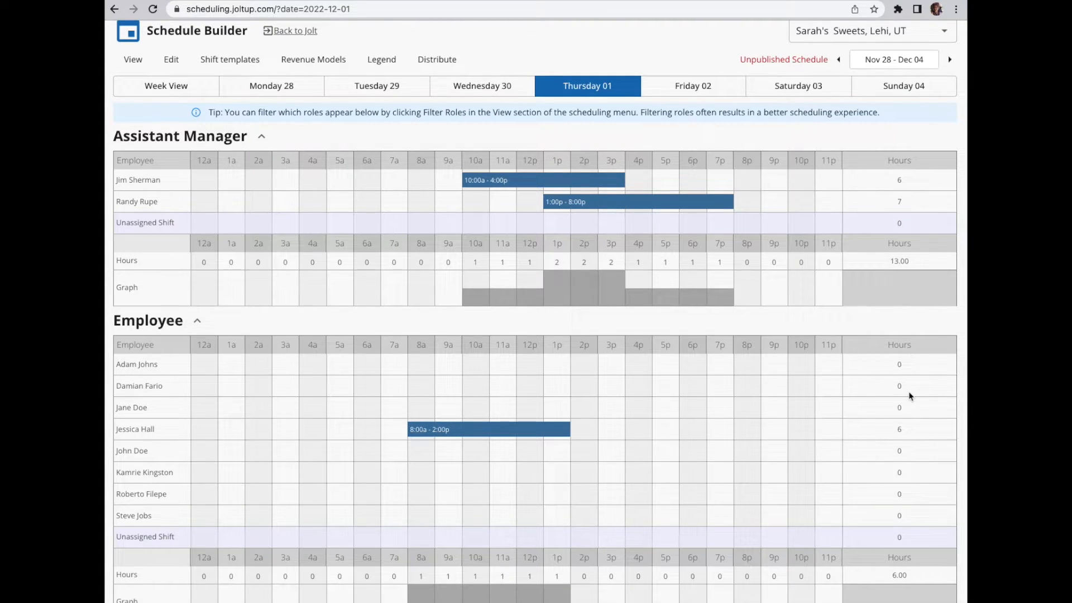
# Return to the full week view and publish the Nov 28 – Dec 04 schedule without a schedule notice
pyautogui.click(179, 87)
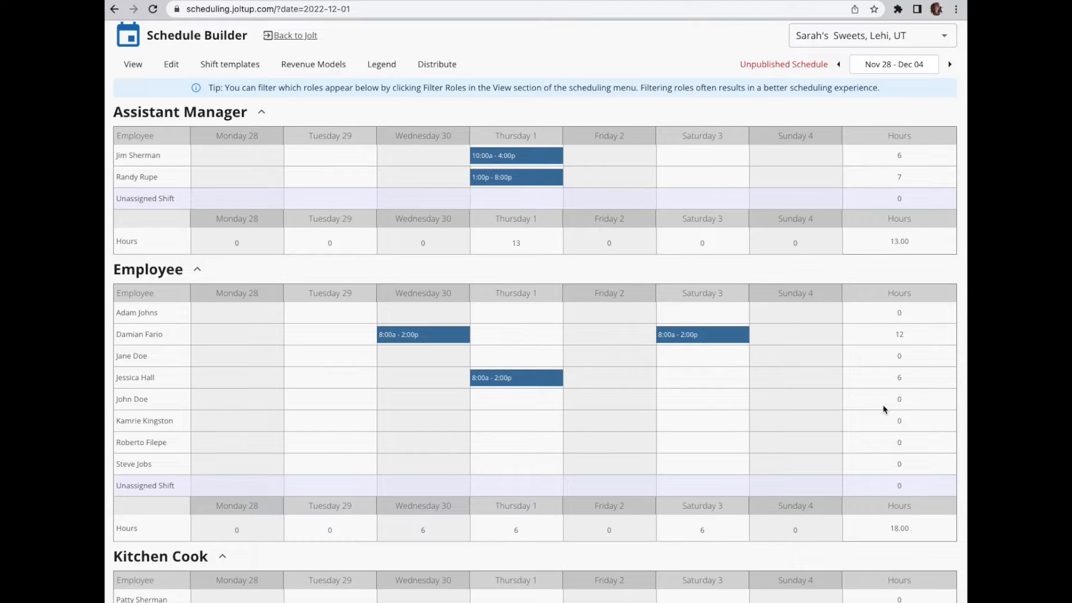
pyautogui.click(441, 63)
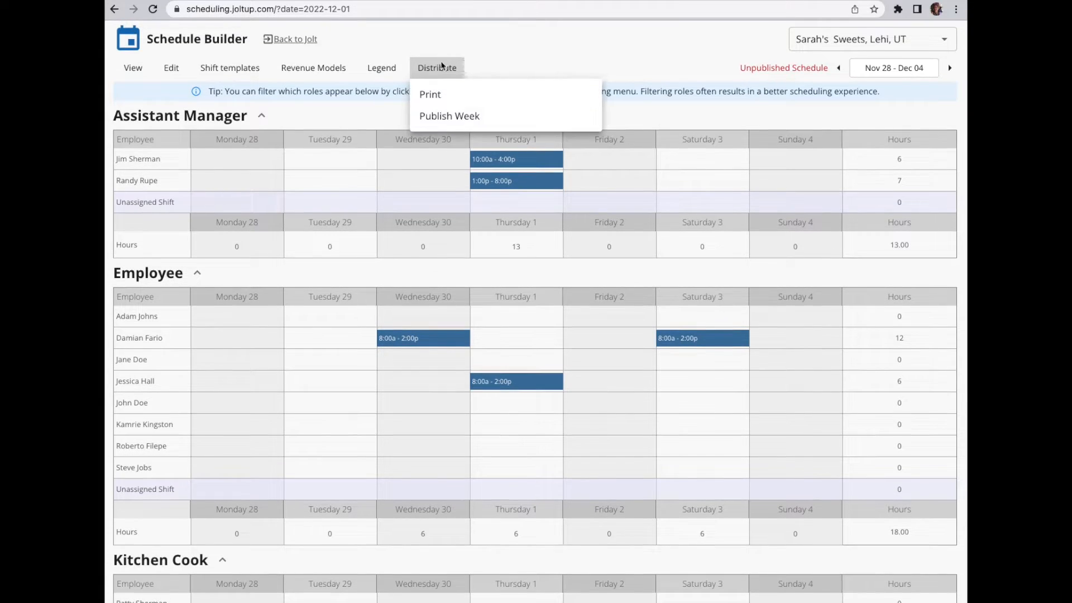
pyautogui.click(505, 118)
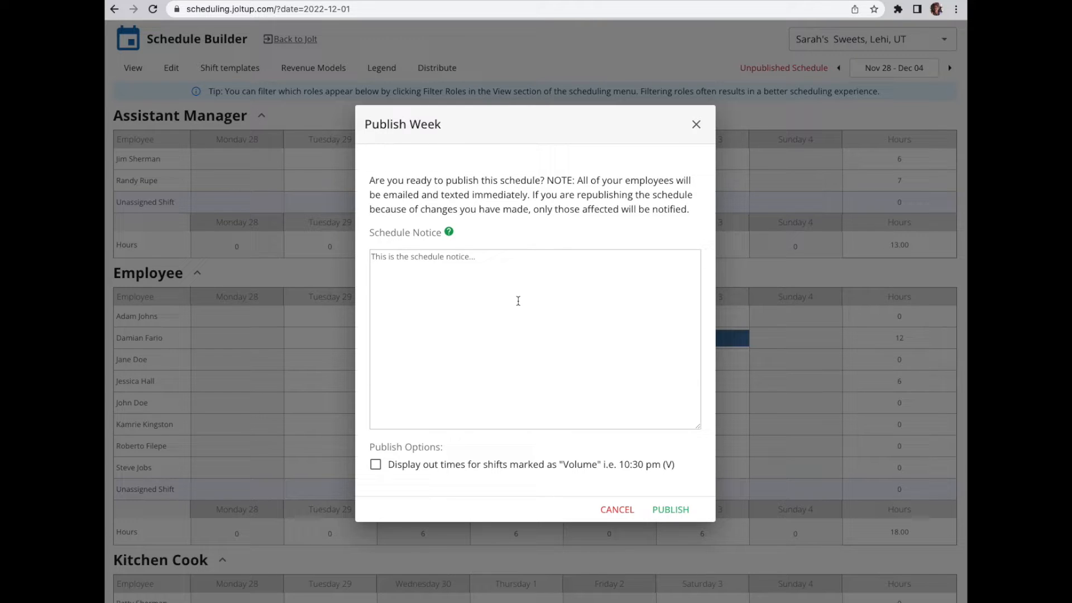
pyautogui.click(661, 514)
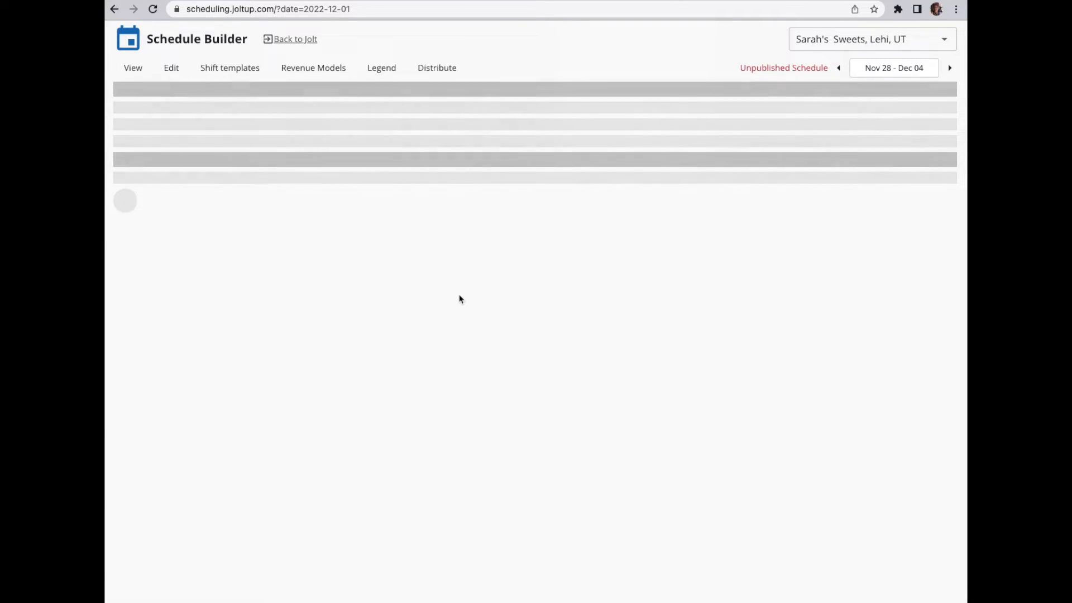
# Switch to the Dec 05 – Dec 11 week and back to Nov 28 – Dec 04 to check the published schedule
pyautogui.click(949, 68)
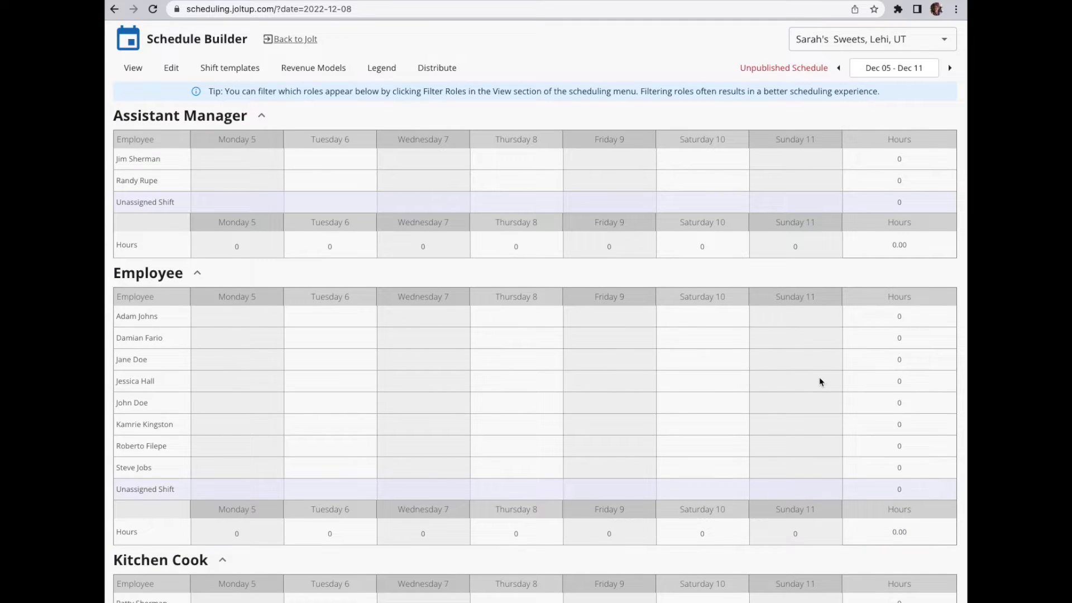
pyautogui.click(842, 71)
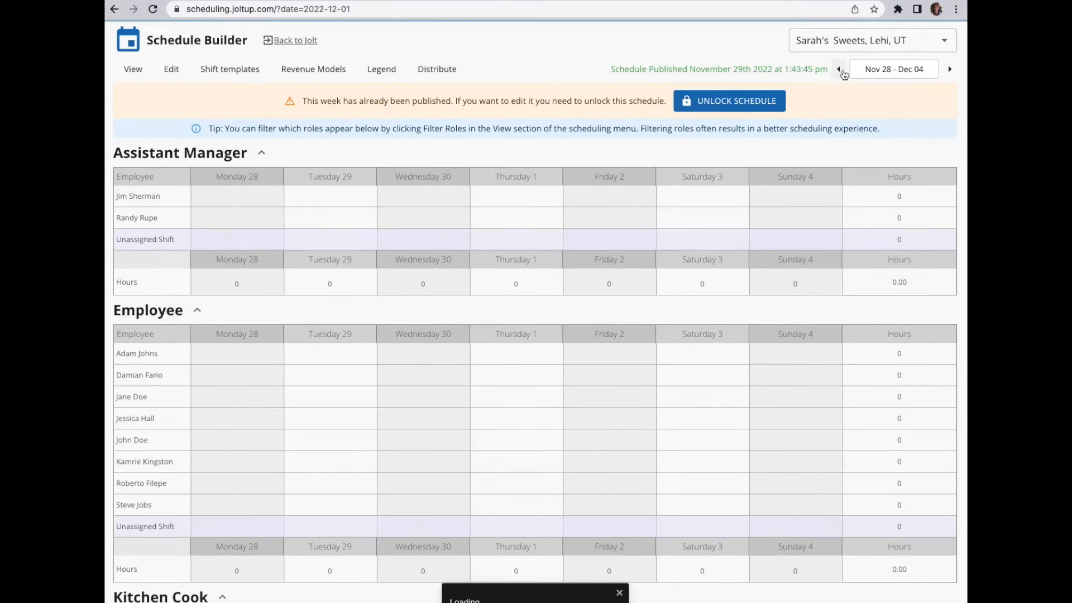
pyautogui.click(531, 416)
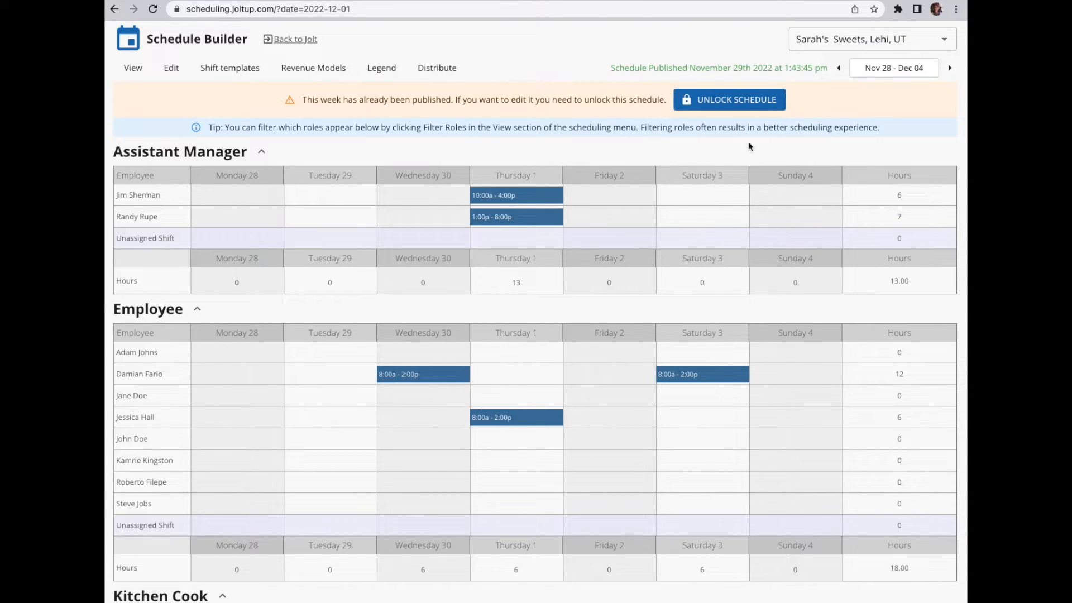
# Unlock the published schedule and move the second assistant manager's 1:00p–8:00p shift from Thursday 1 to Wednesday 30
pyautogui.click(738, 106)
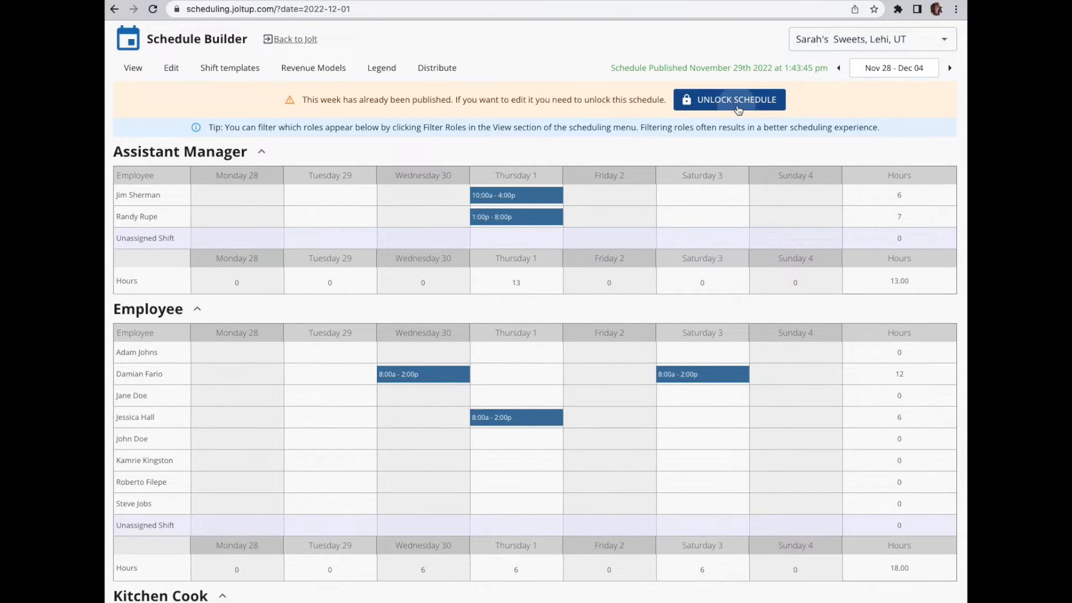
pyautogui.click(553, 418)
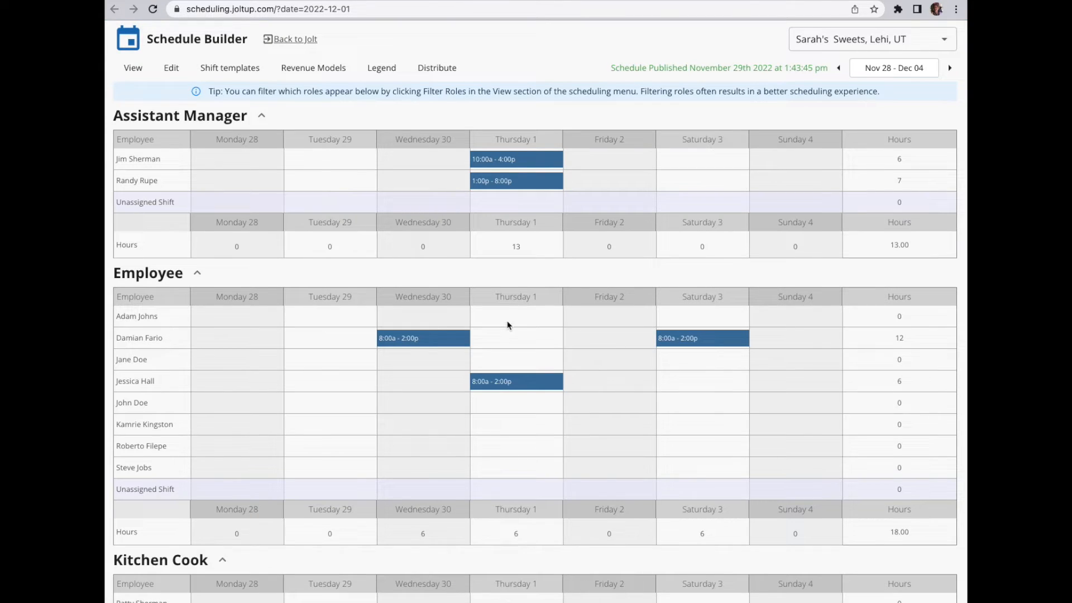
pyautogui.moveTo(524, 177); pyautogui.dragTo(447, 181)
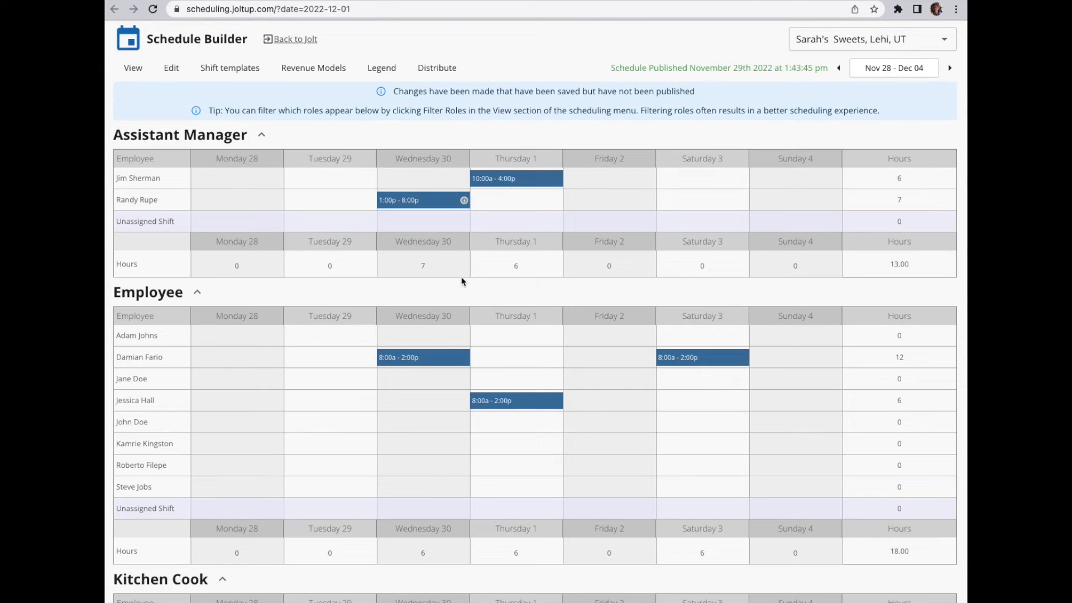
pyautogui.moveTo(464, 203)
pyautogui.click(381, 72)
pyautogui.click(172, 67)
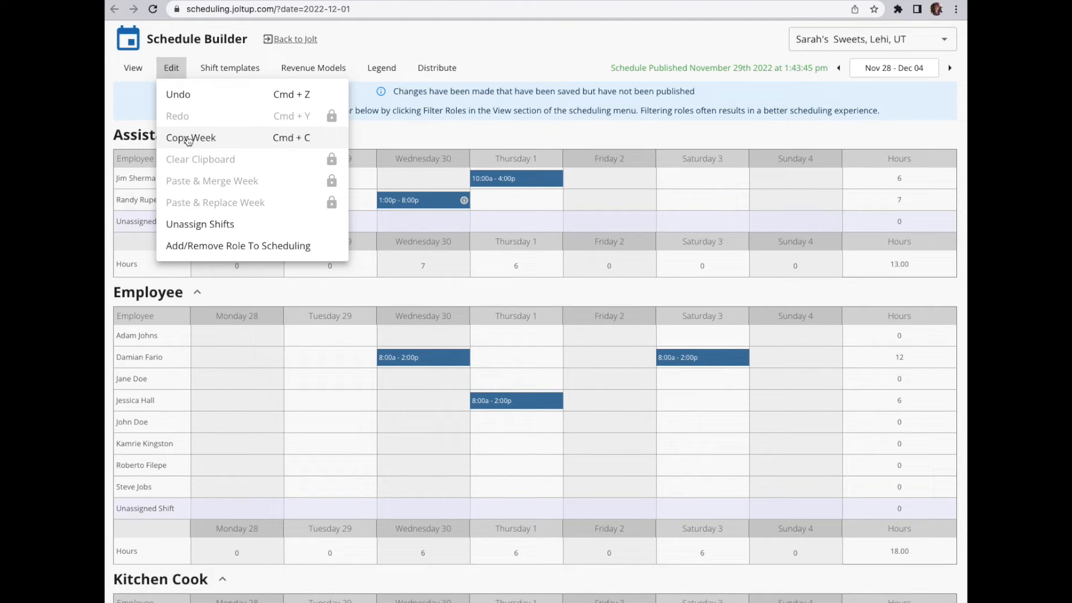
pyautogui.click(243, 69)
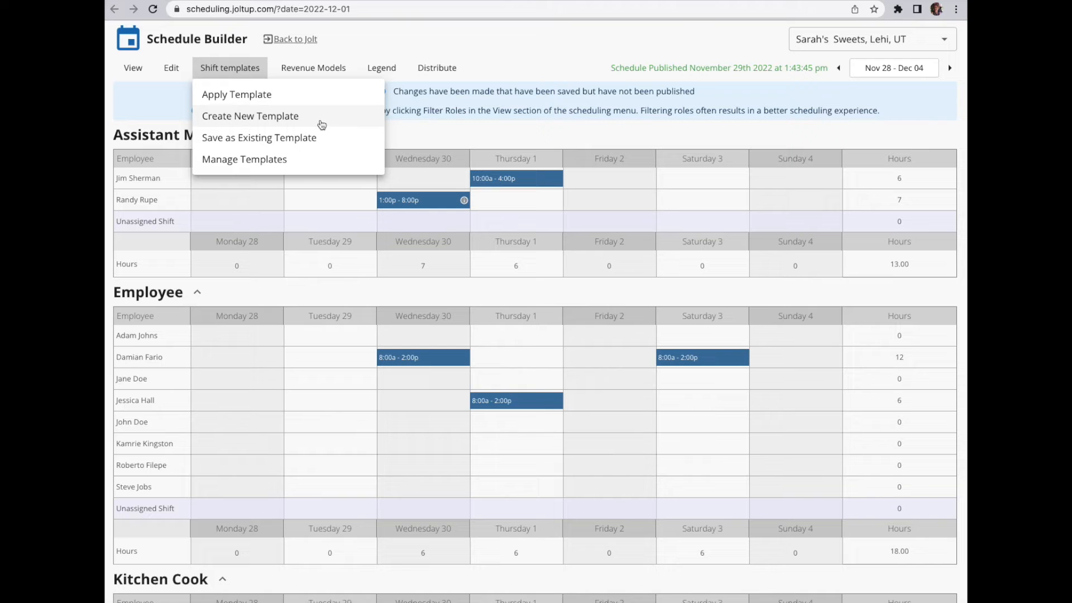
pyautogui.click(321, 124)
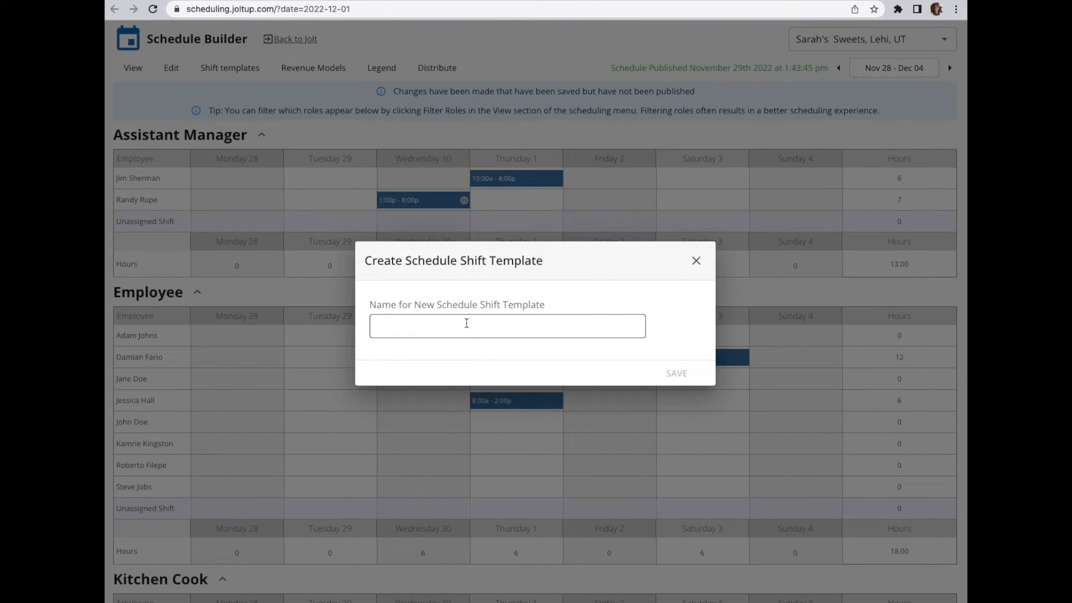
pyautogui.click(696, 261)
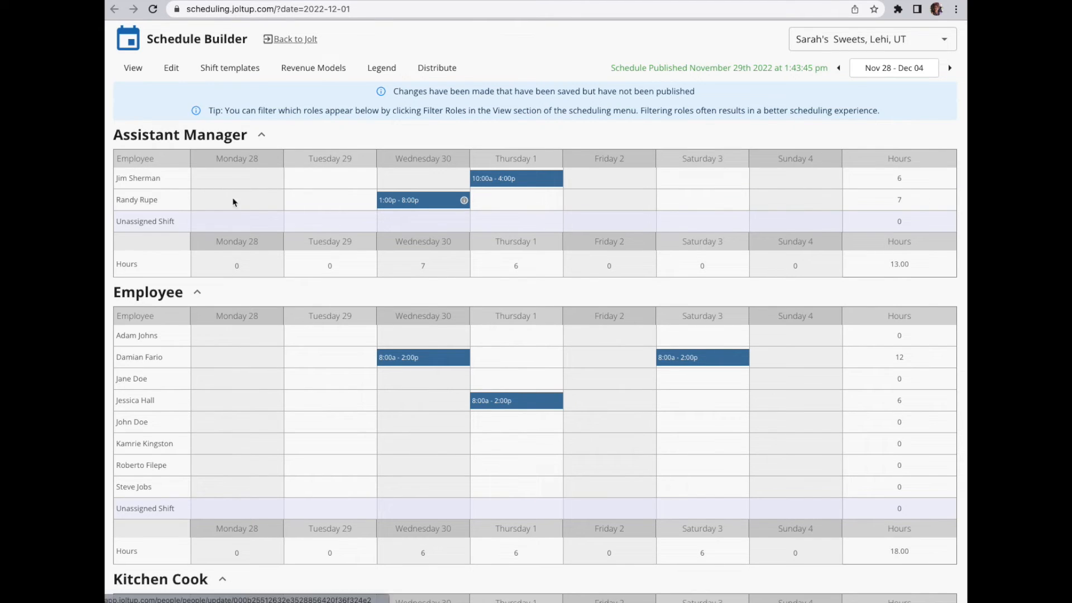
# Move the Wednesday 30 and Thursday 1 assistant manager shifts to that role's Unassigned Shift row, keeping their days
pyautogui.moveTo(412, 201); pyautogui.dragTo(411, 220)
pyautogui.moveTo(550, 178); pyautogui.dragTo(536, 219)
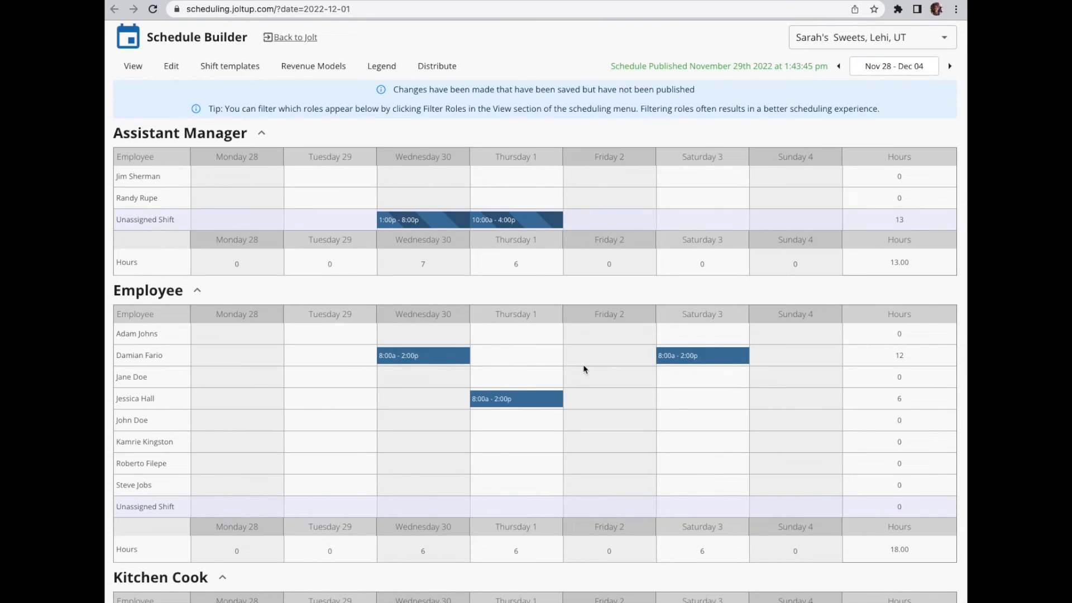
# Filter the schedule to show only the Kitchen Cook and Employee roles, and save the filter
pyautogui.click(138, 68)
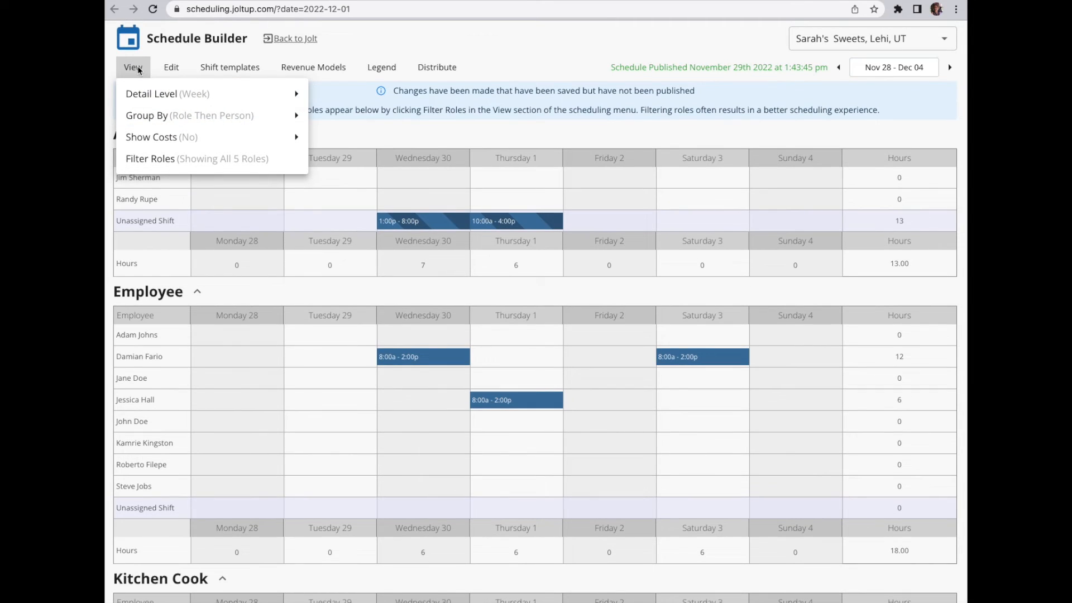
pyautogui.click(174, 159)
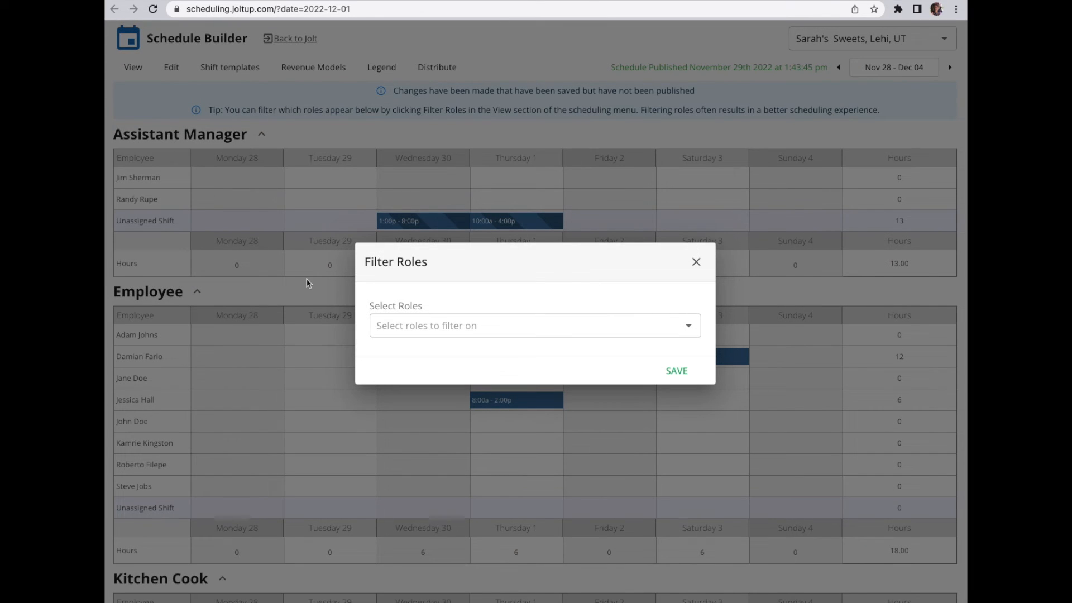
pyautogui.click(471, 324)
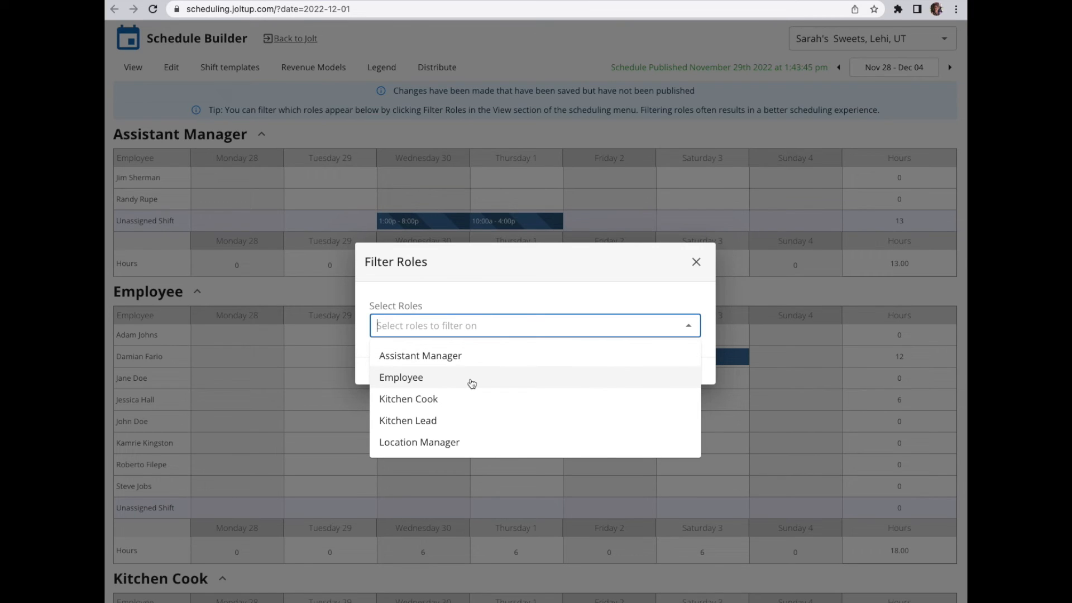
pyautogui.click(460, 399)
pyautogui.click(443, 383)
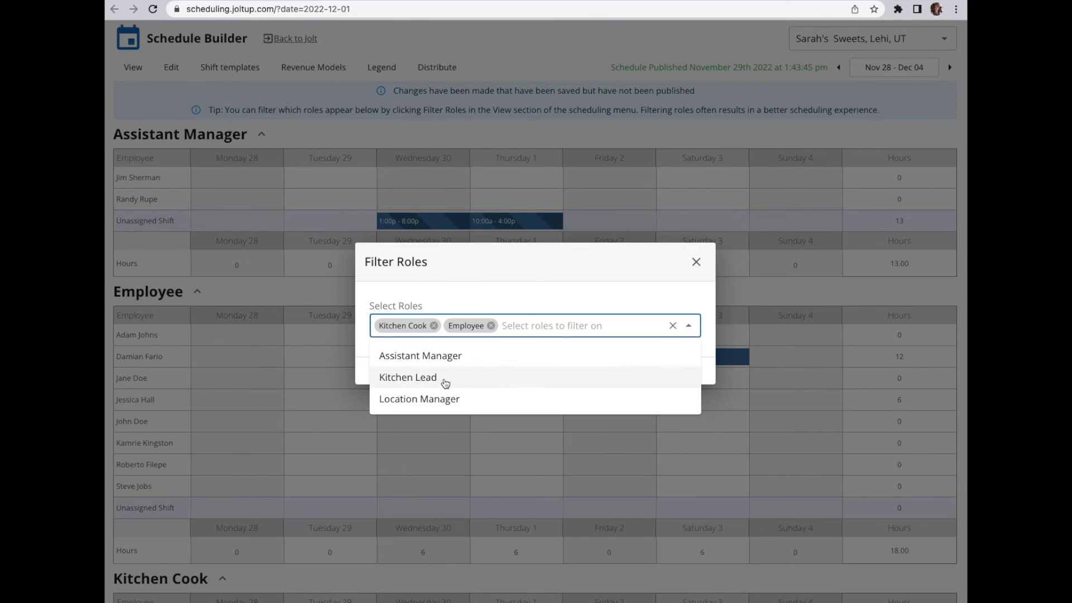
pyautogui.click(506, 295)
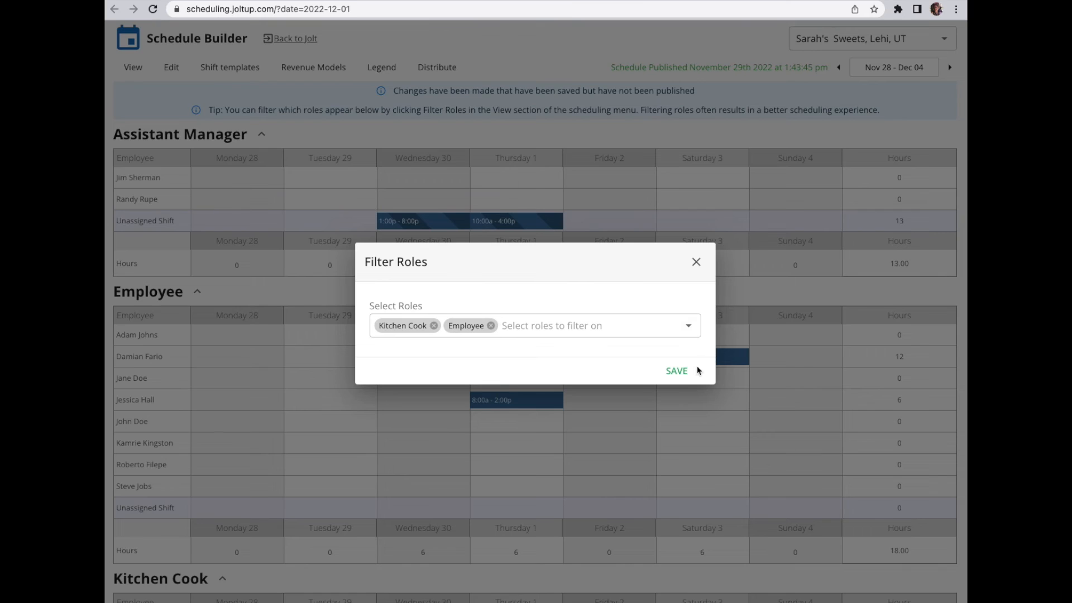
pyautogui.click(677, 372)
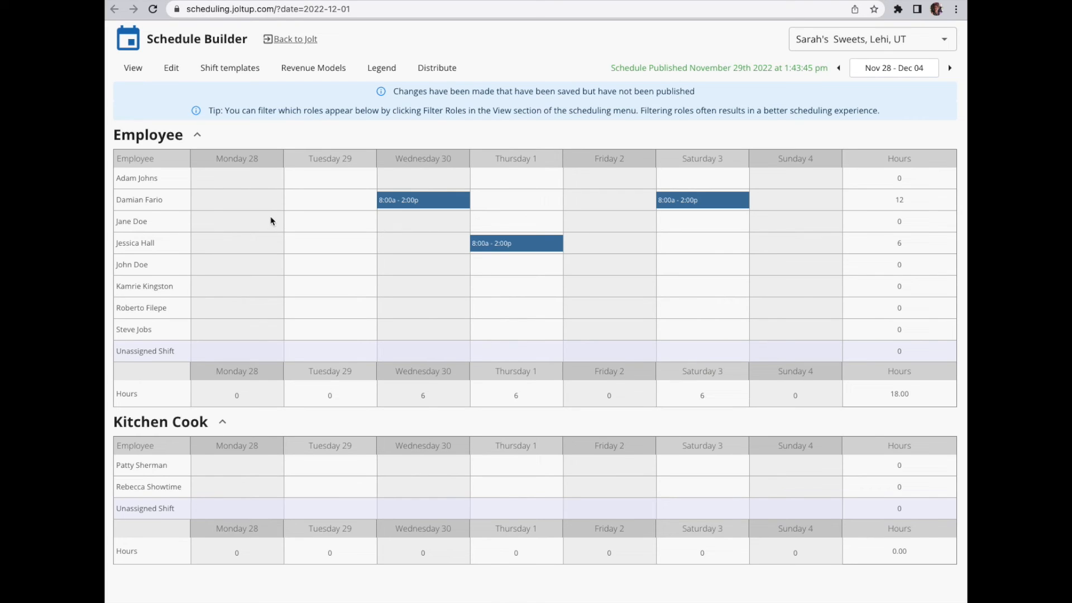
# Turn on the display of costs for the filtered roles in the weekly schedule
pyautogui.click(133, 68)
pyautogui.moveTo(142, 106)
pyautogui.moveTo(148, 137)
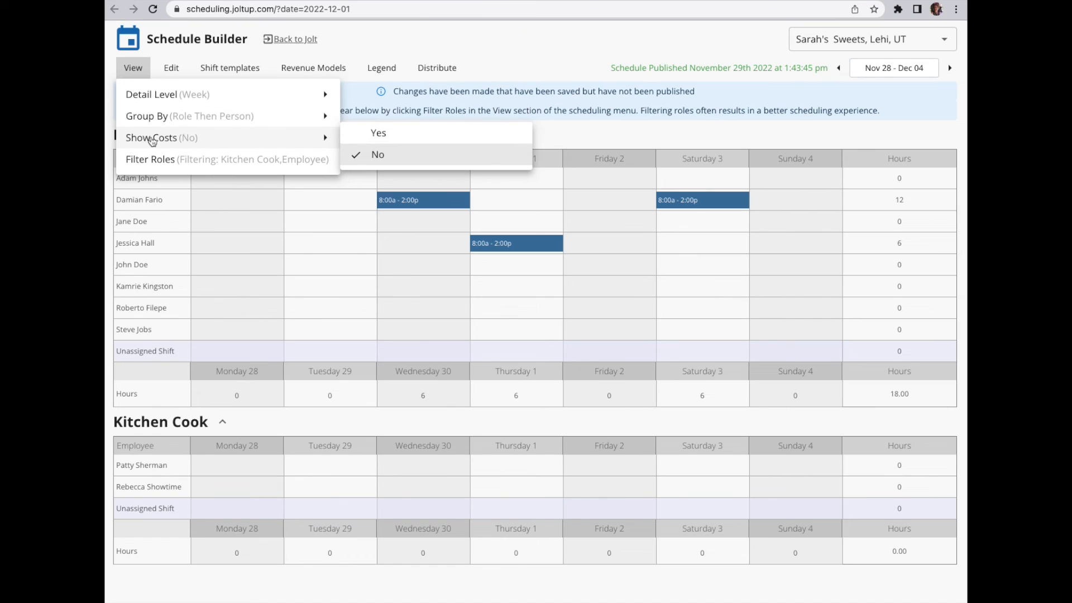
pyautogui.click(375, 131)
pyautogui.click(522, 66)
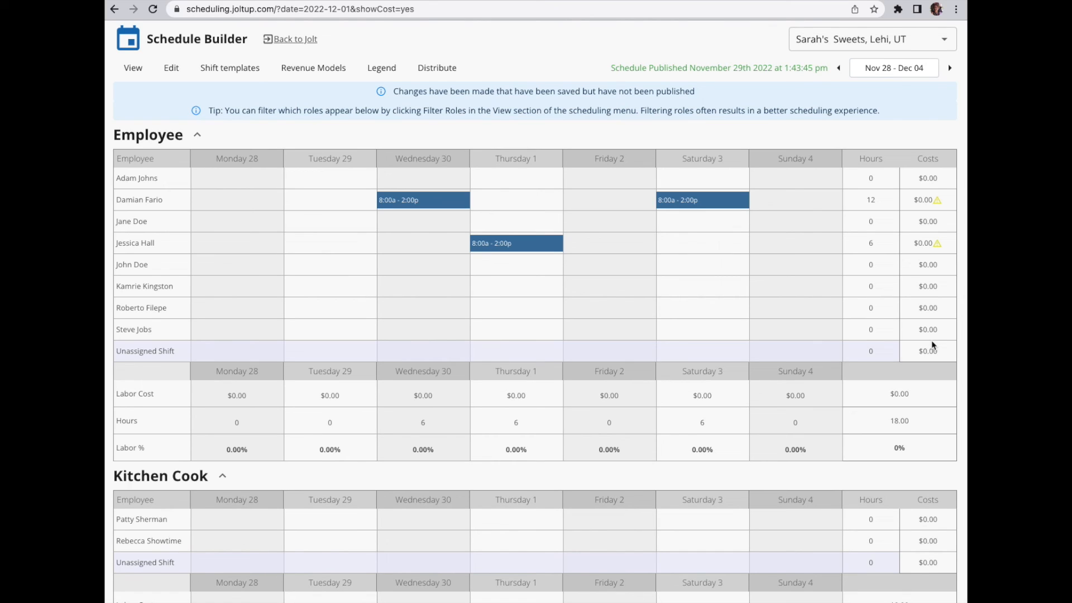
pyautogui.scroll(-2, 931, 345)
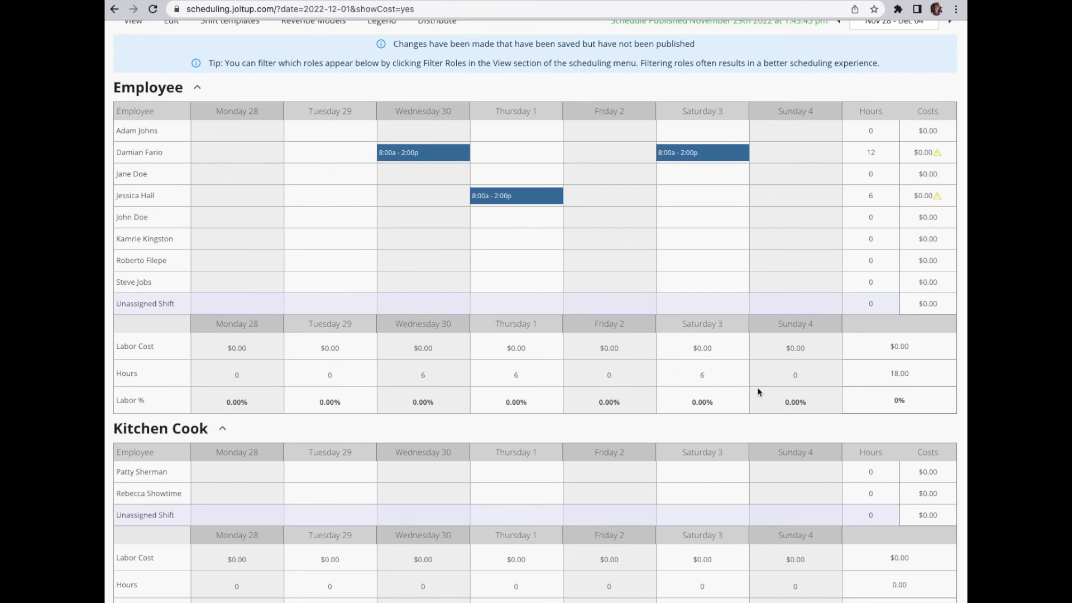
pyautogui.scroll(-2, 849, 391)
pyautogui.scroll(-7, 849, 392)
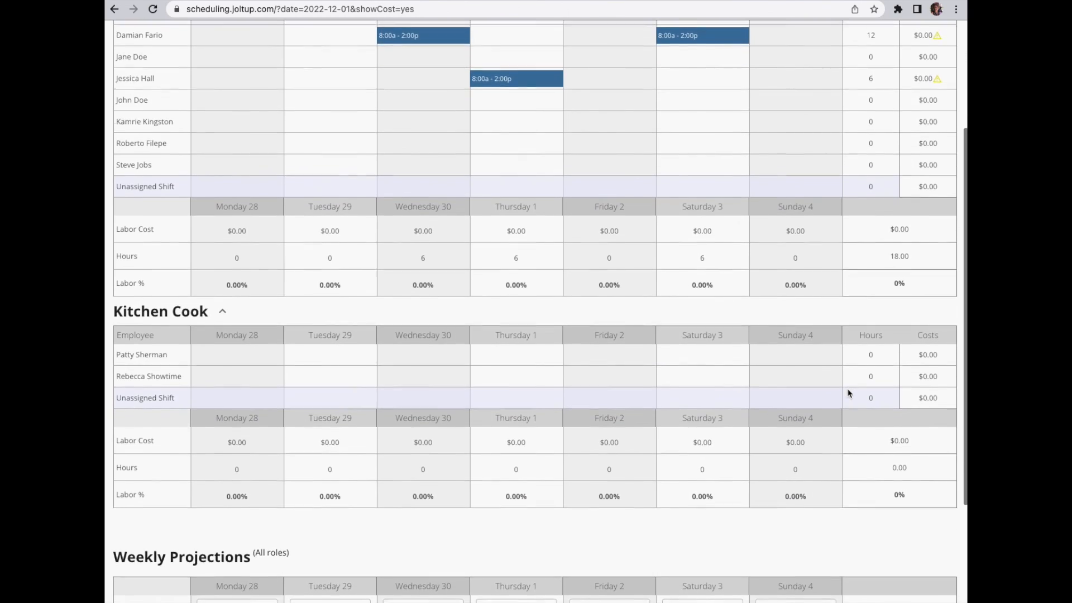